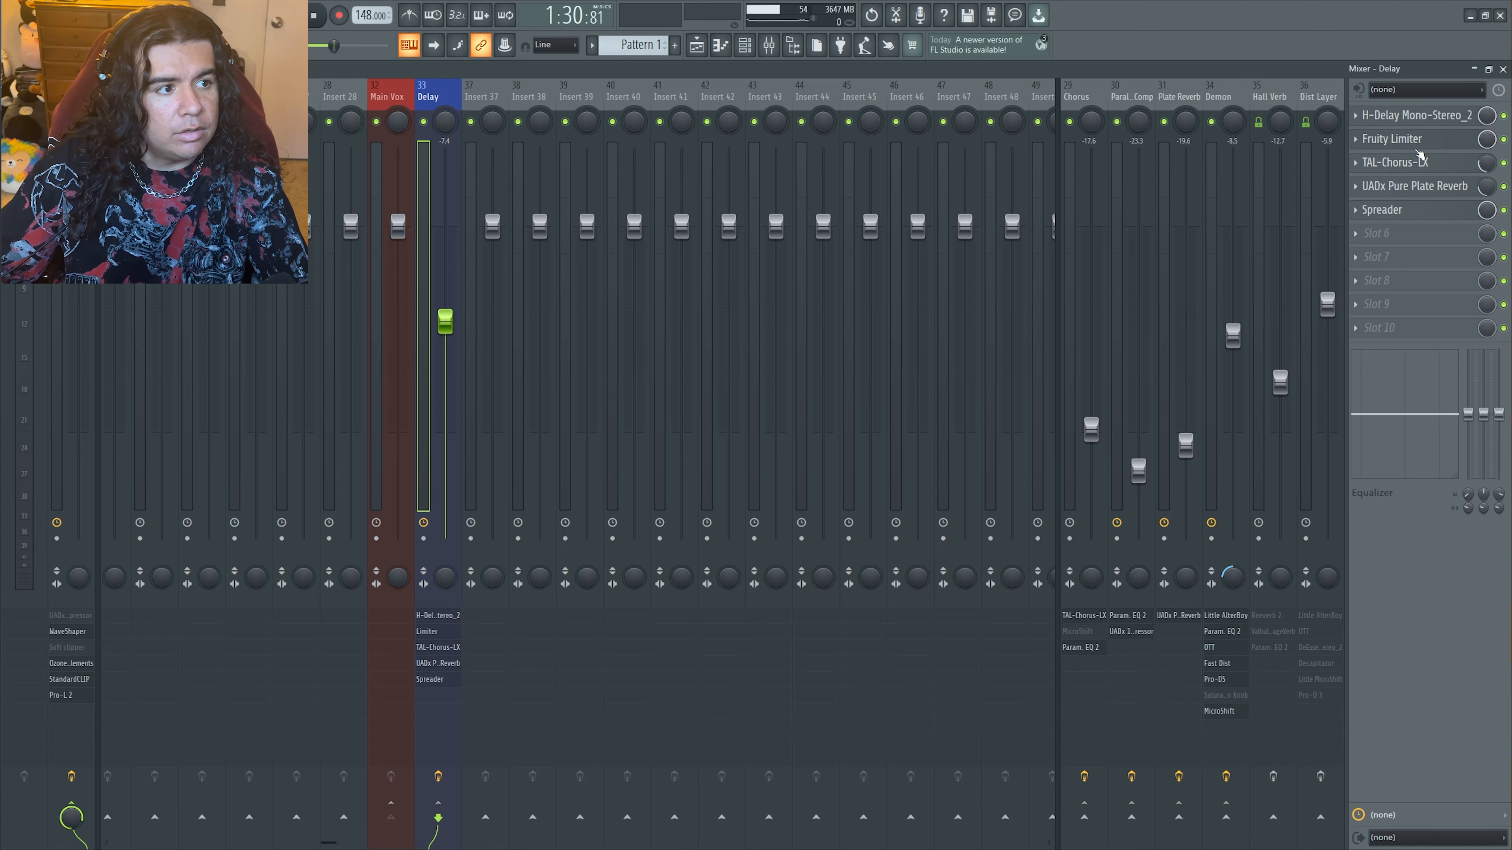
# Compare the playback of the Delay track with its Fruity Limiter bypassed and enabled
pyautogui.click(1410, 140)
pyautogui.click(750, 191)
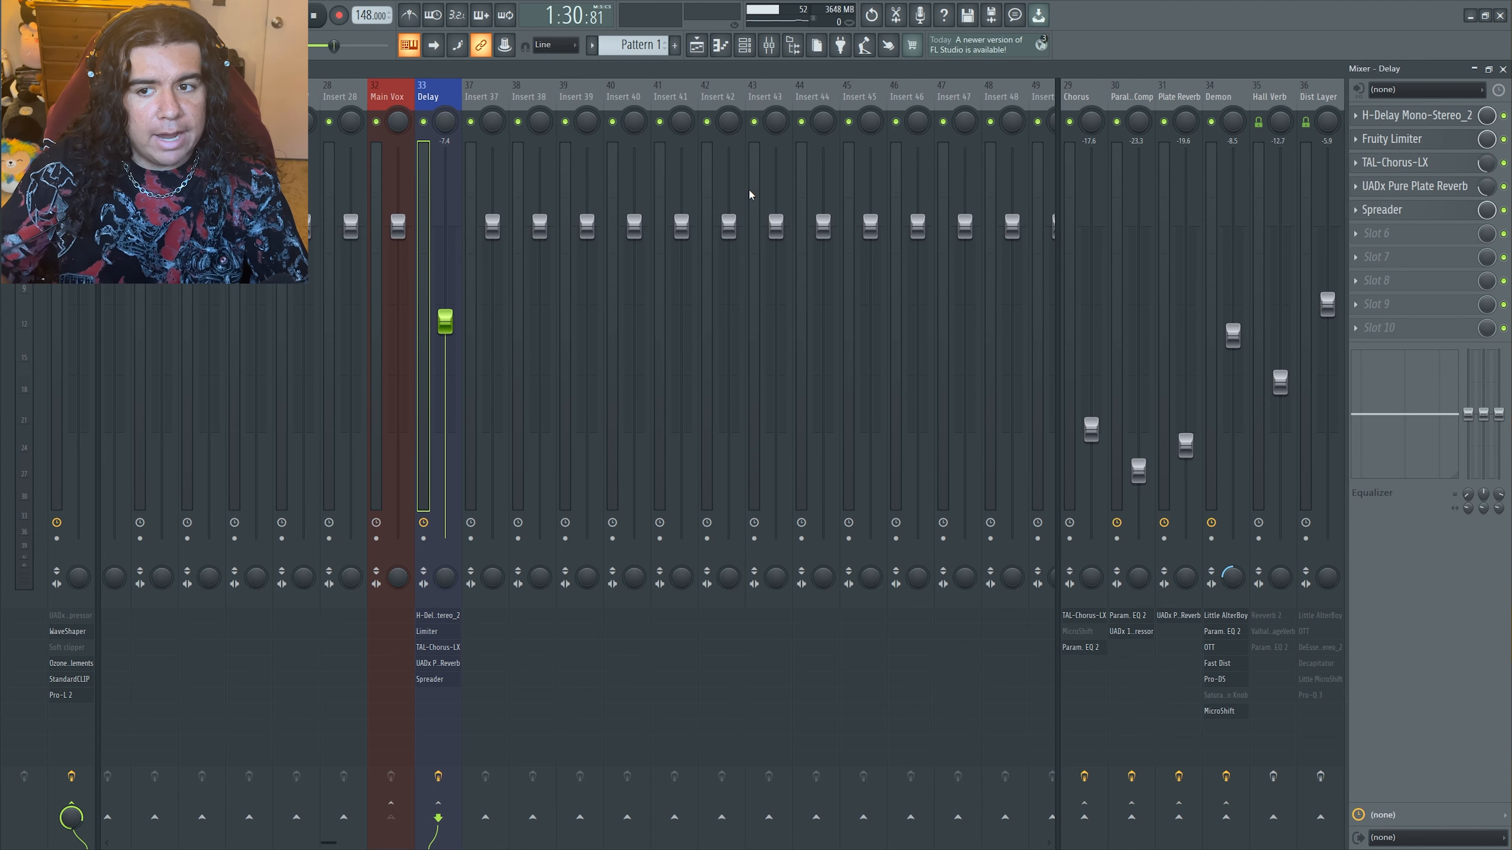
pyautogui.click(1503, 139)
pyautogui.press('space')
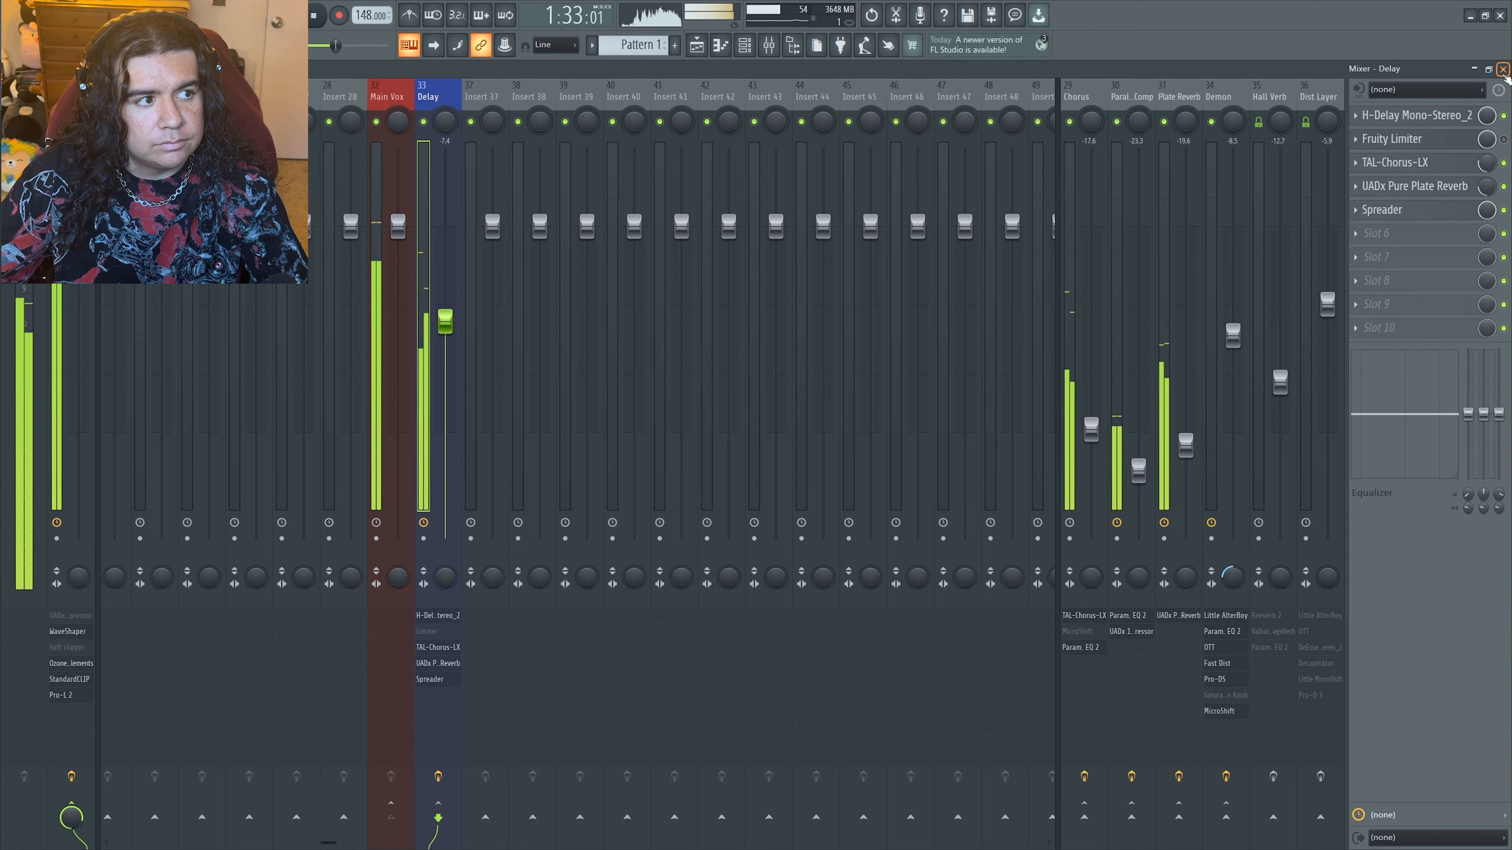
pyautogui.click(1503, 138)
pyautogui.press('space')
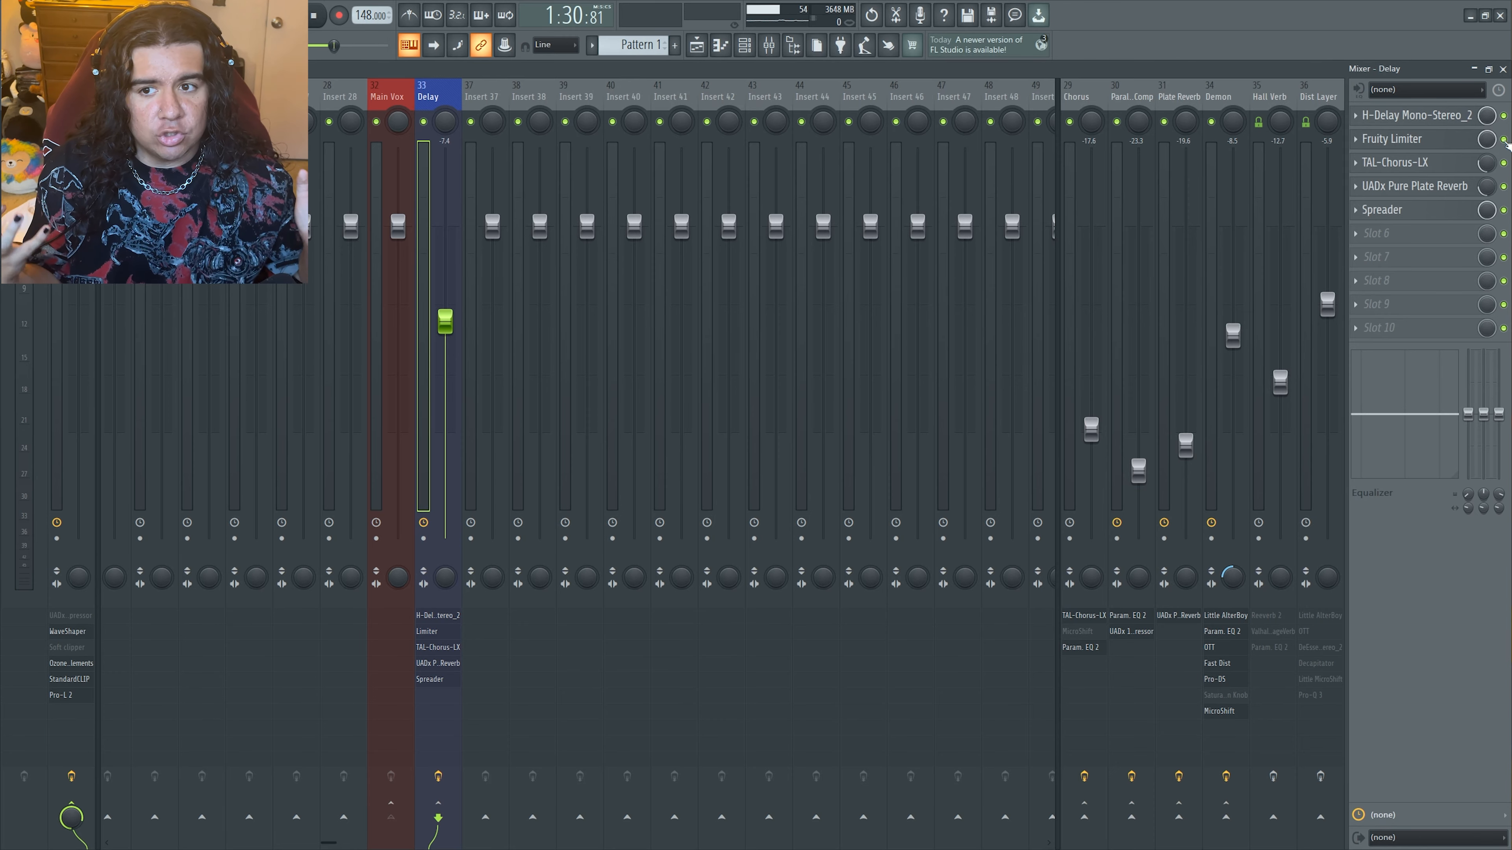
# Play the mix and examine how the Main Vox track is sent to the Delay track
pyautogui.click(403, 91)
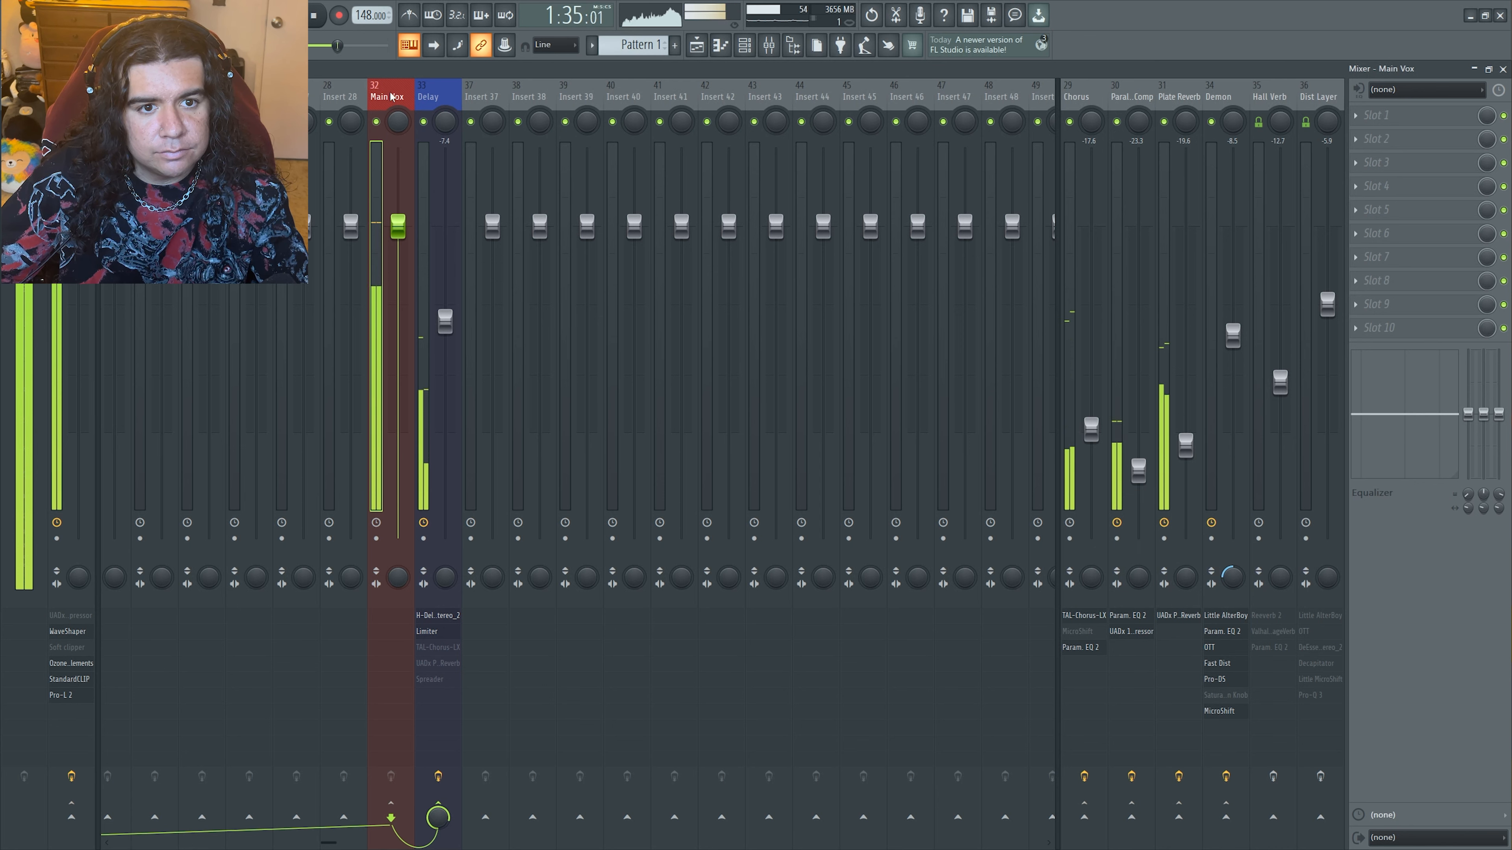
pyautogui.press('space')
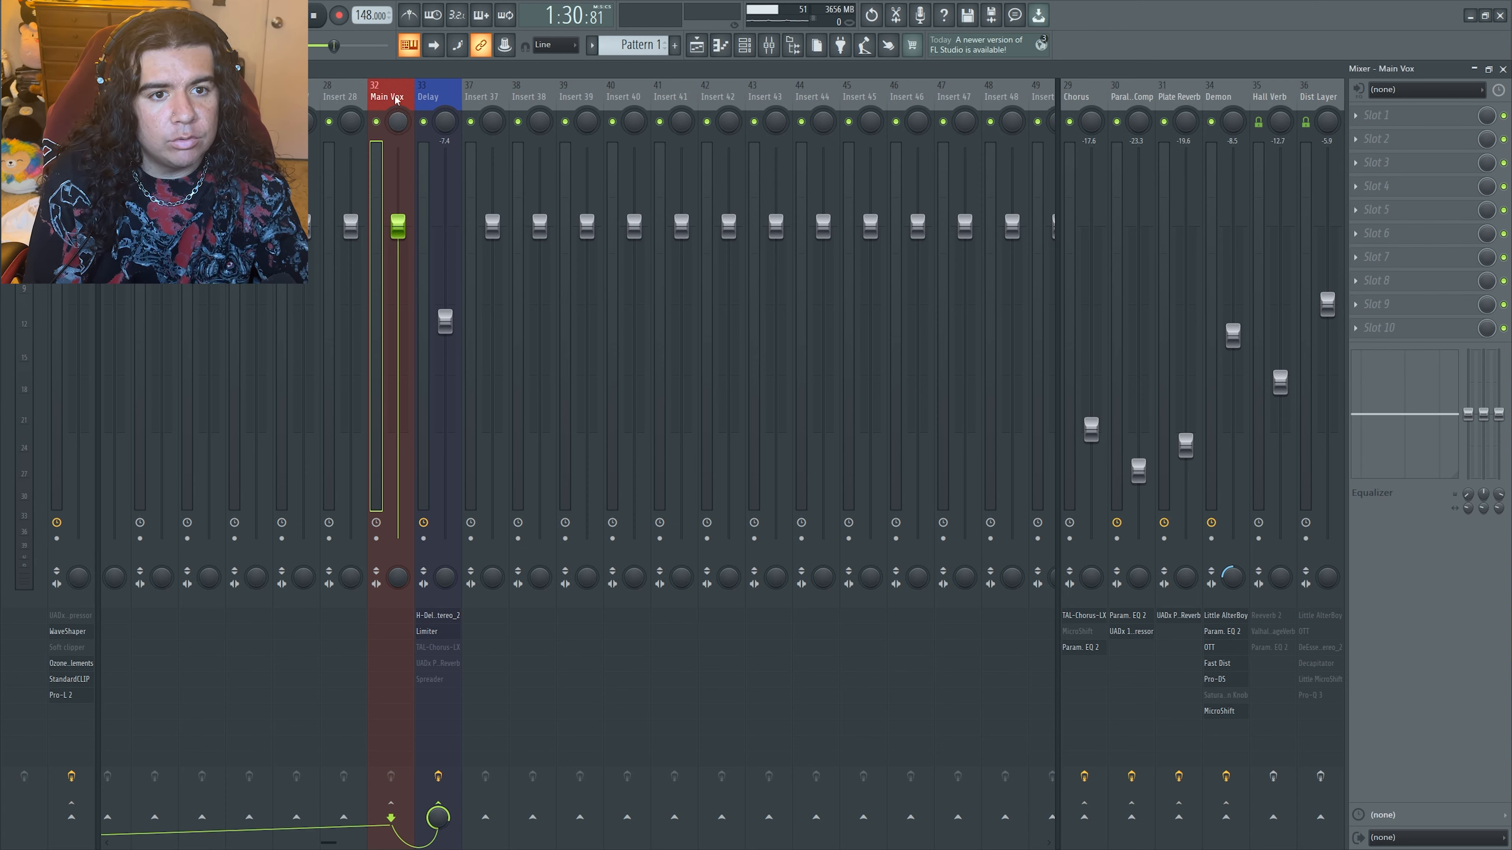
pyautogui.click(426, 99)
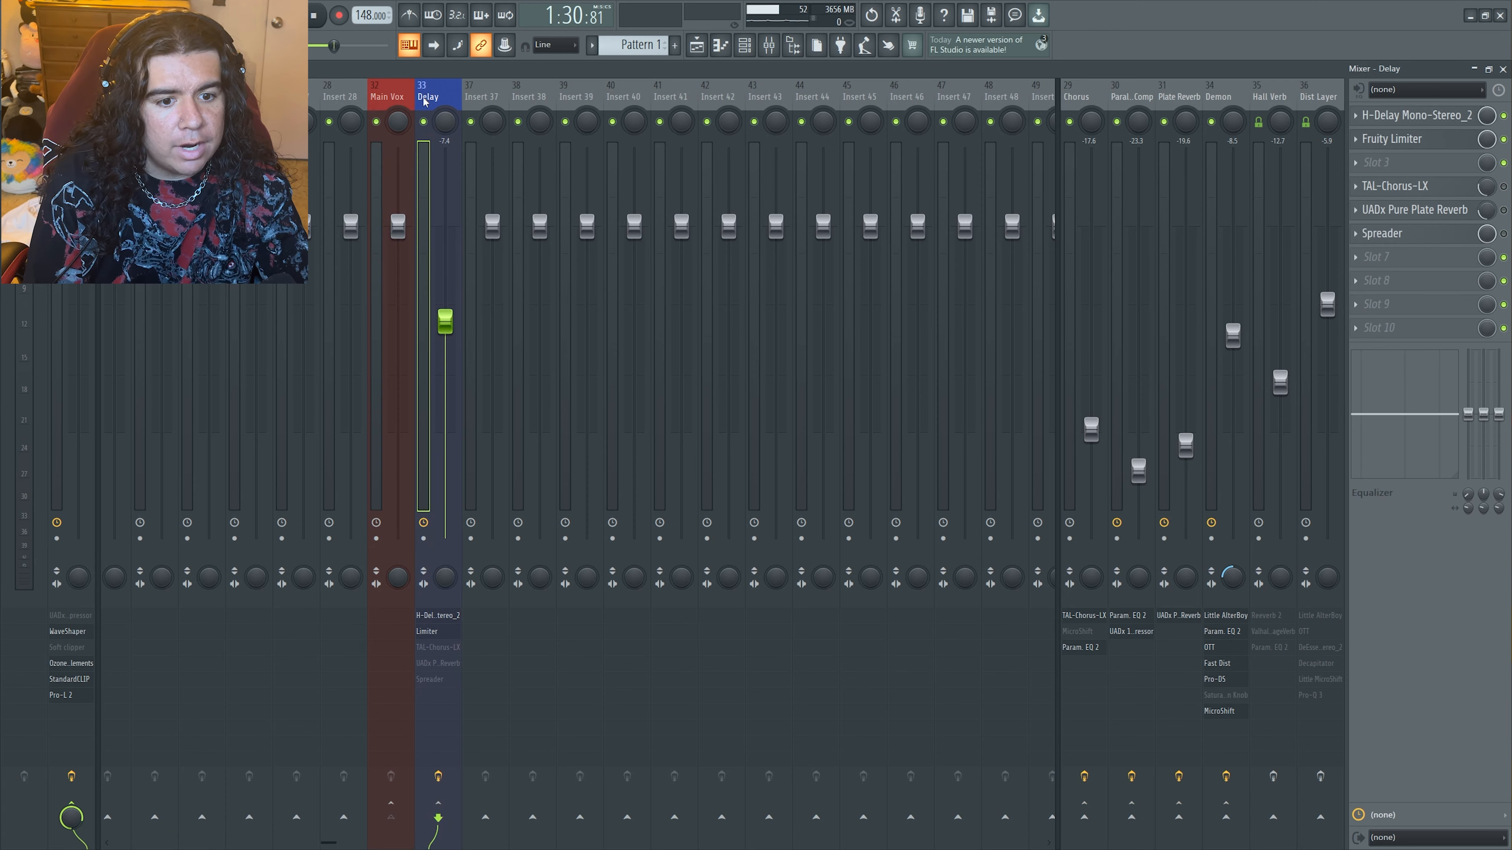
pyautogui.click(396, 96)
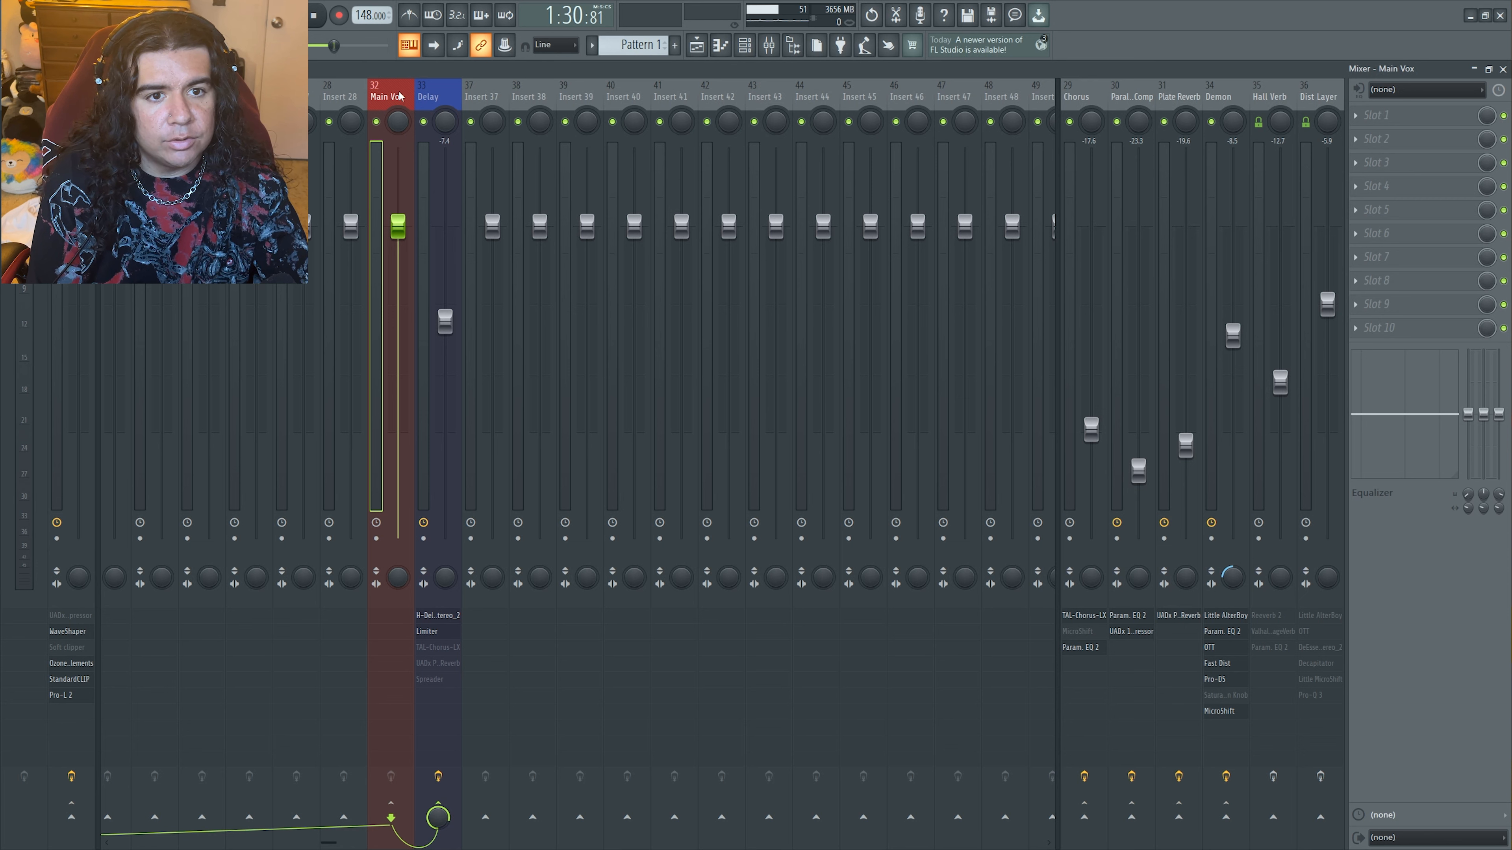
pyautogui.click(440, 819)
pyautogui.click(439, 819)
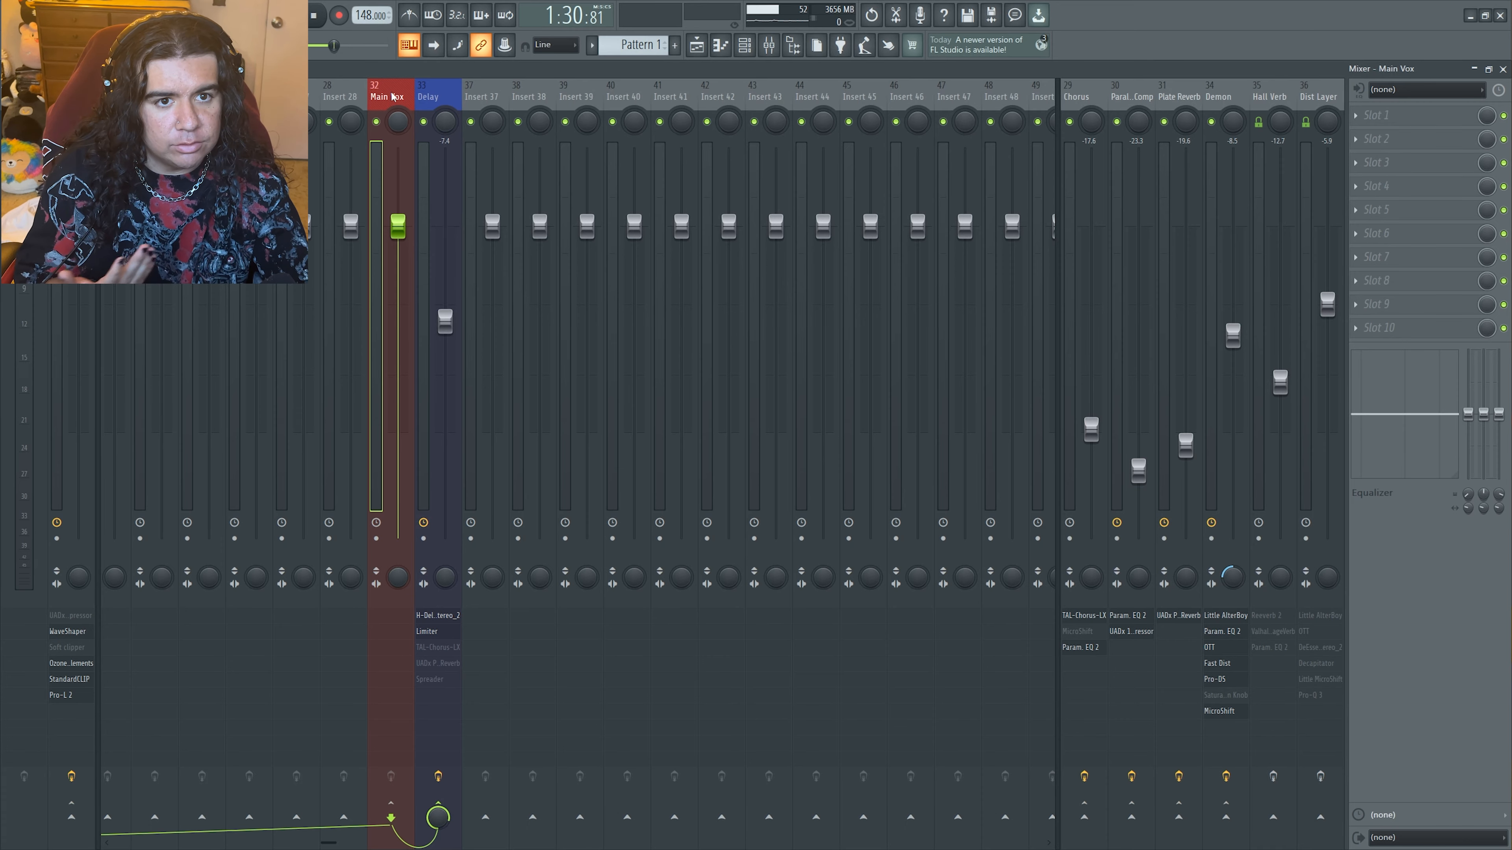
pyautogui.click(433, 97)
pyautogui.click(401, 98)
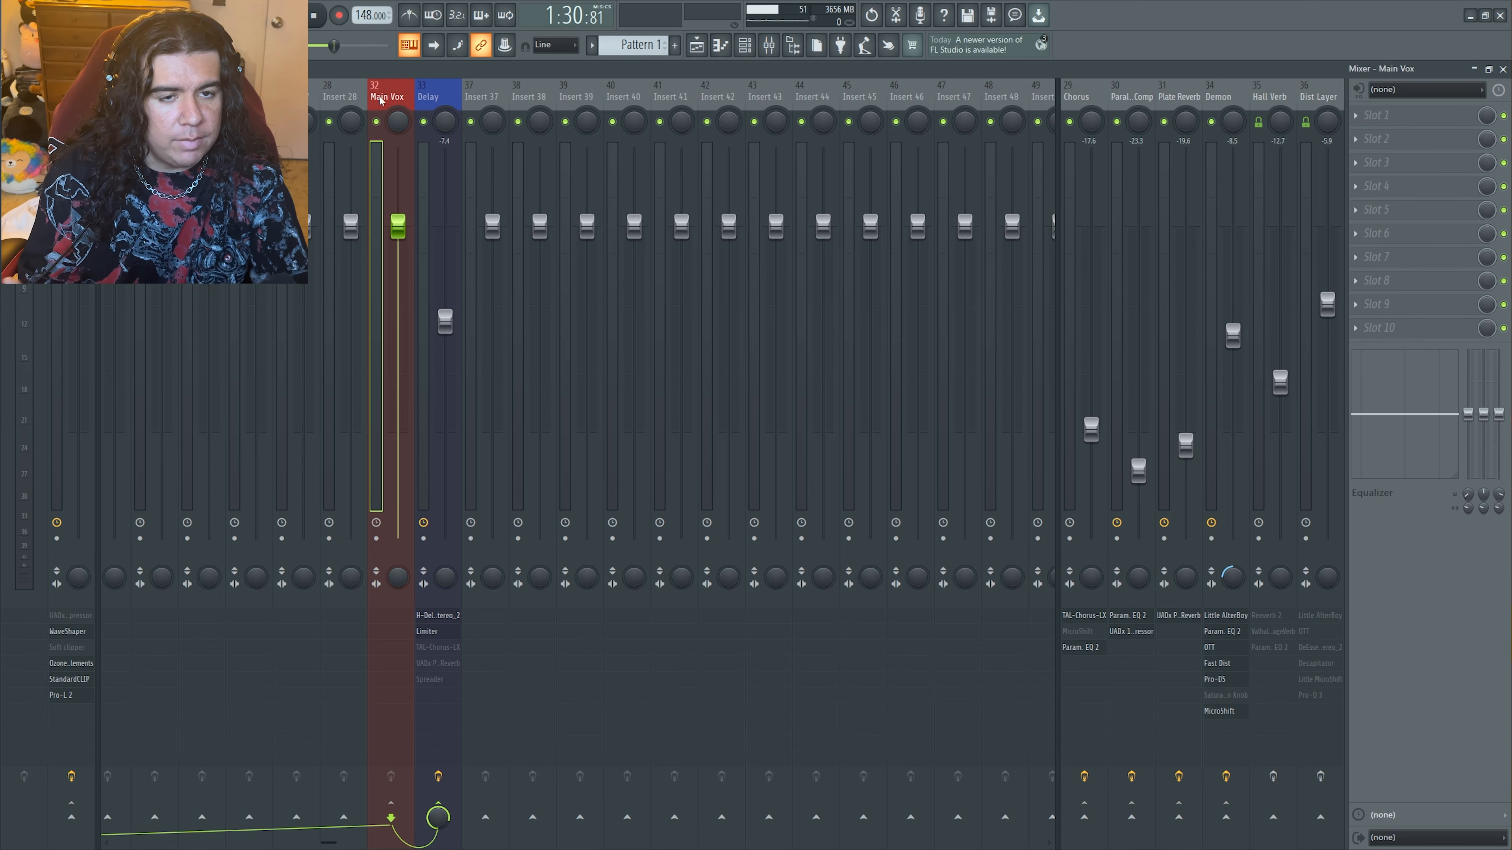
pyautogui.click(428, 97)
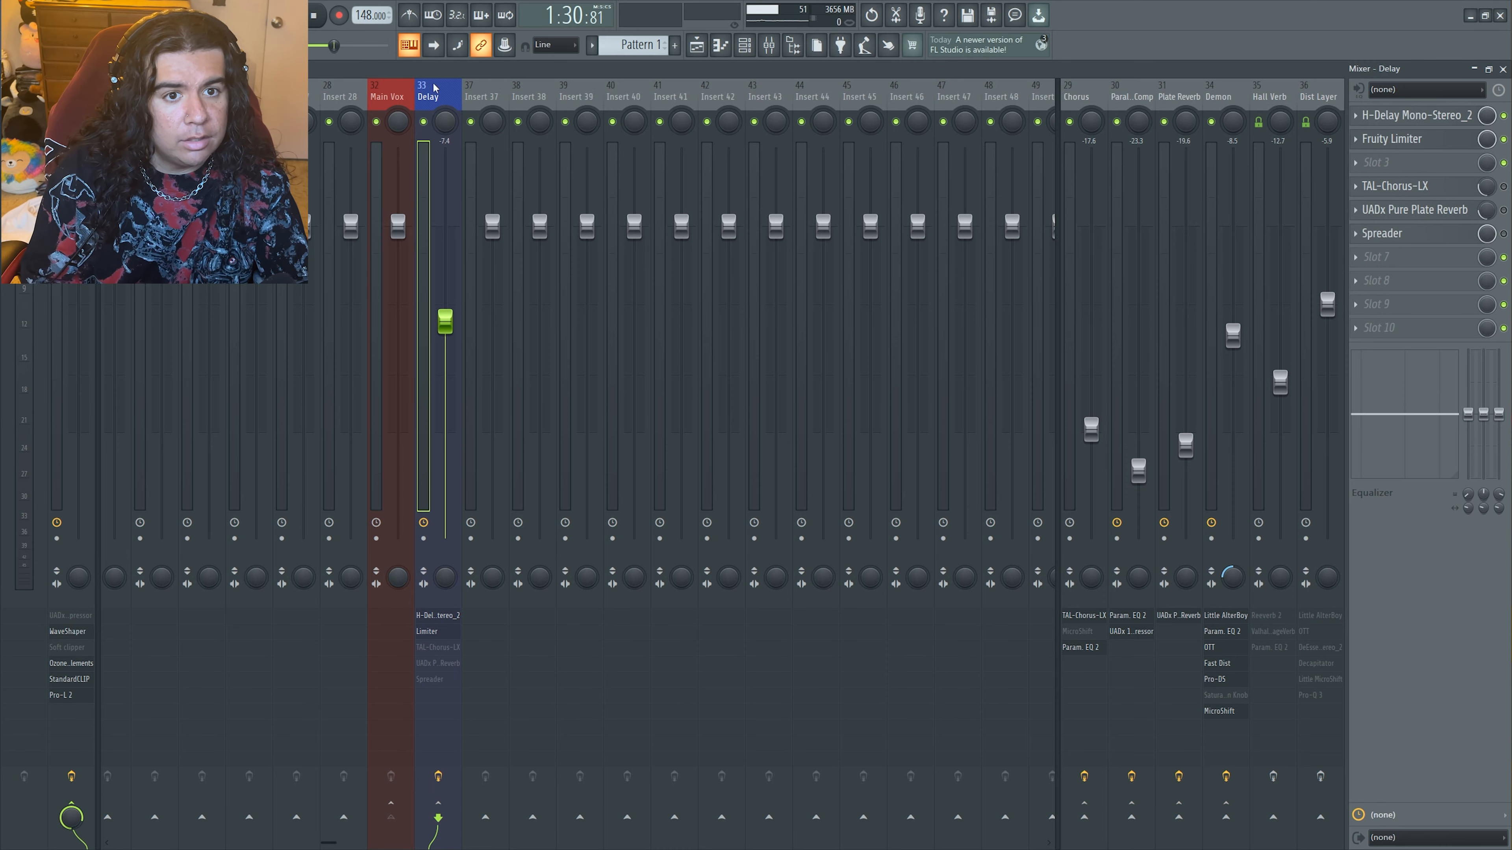
pyautogui.click(393, 97)
pyautogui.click(429, 96)
pyautogui.click(400, 96)
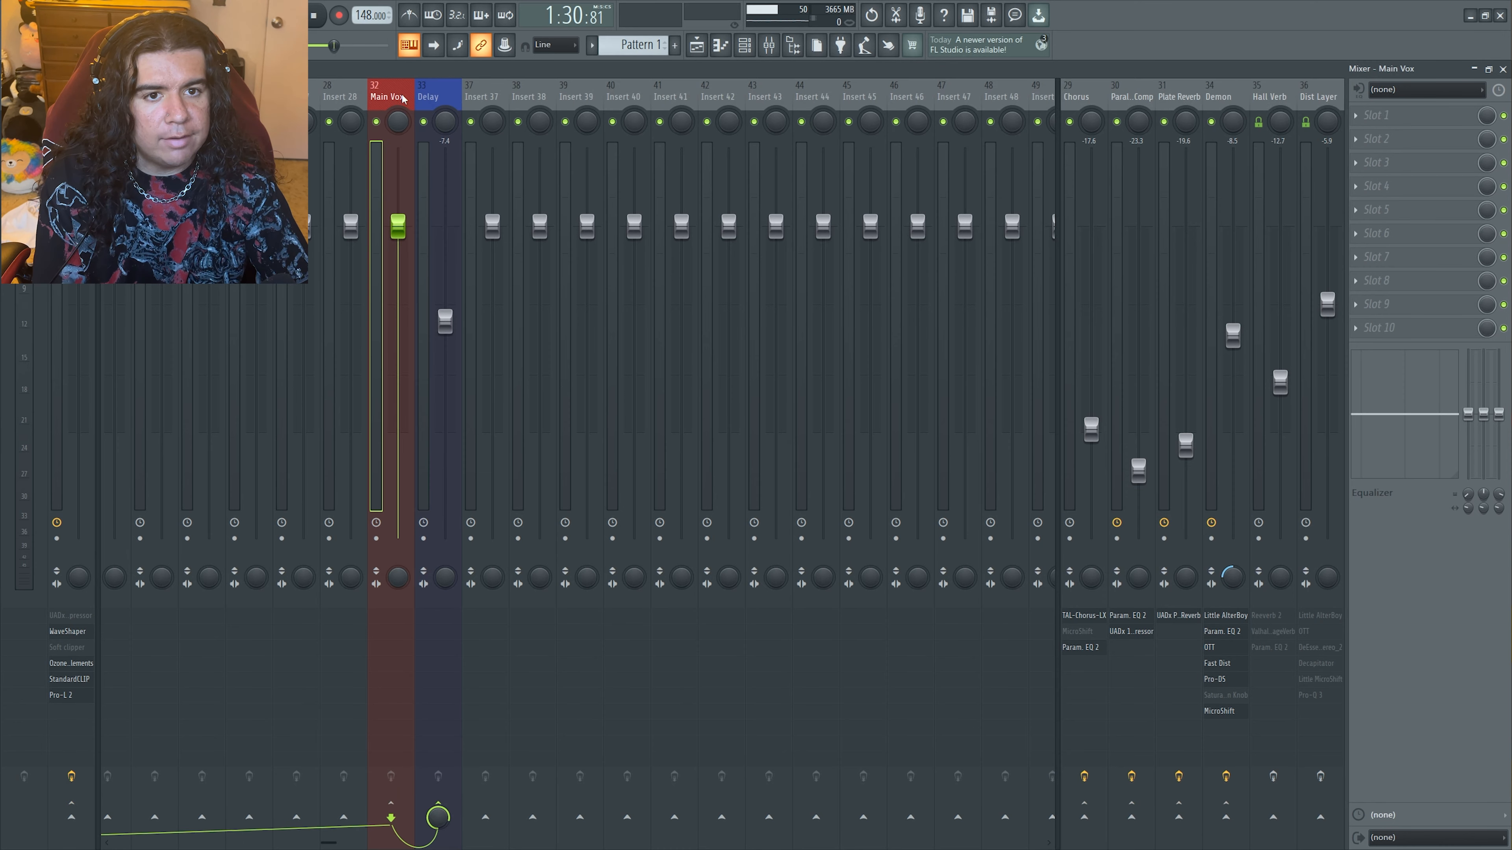
# Load the H-Delay Mono-Stereo plugin into slot 1 of the Delay track
pyautogui.click(439, 97)
pyautogui.click(1356, 115)
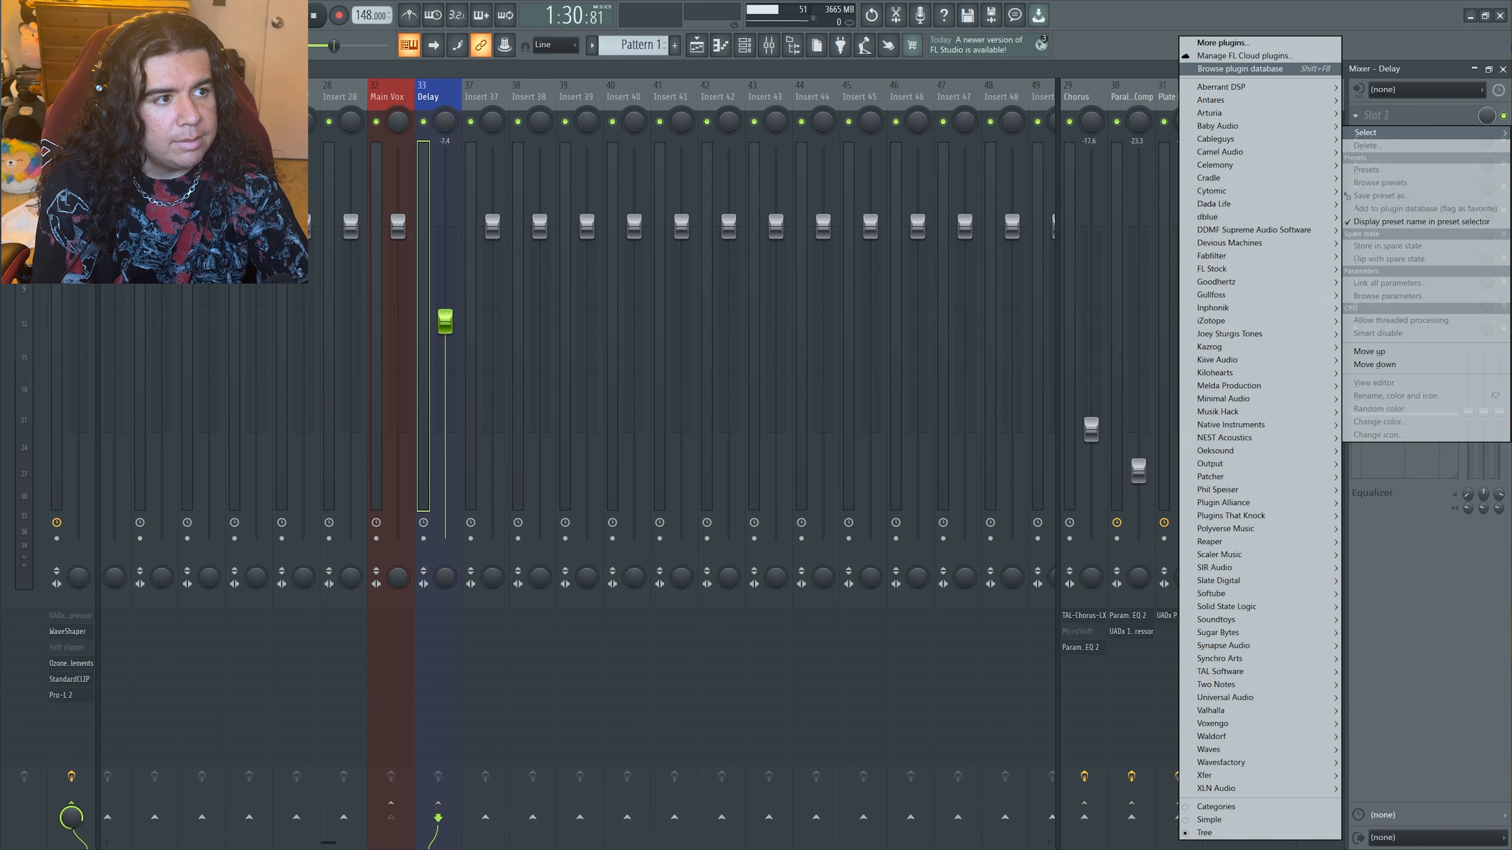
pyautogui.click(1414, 70)
pyautogui.click(1399, 114)
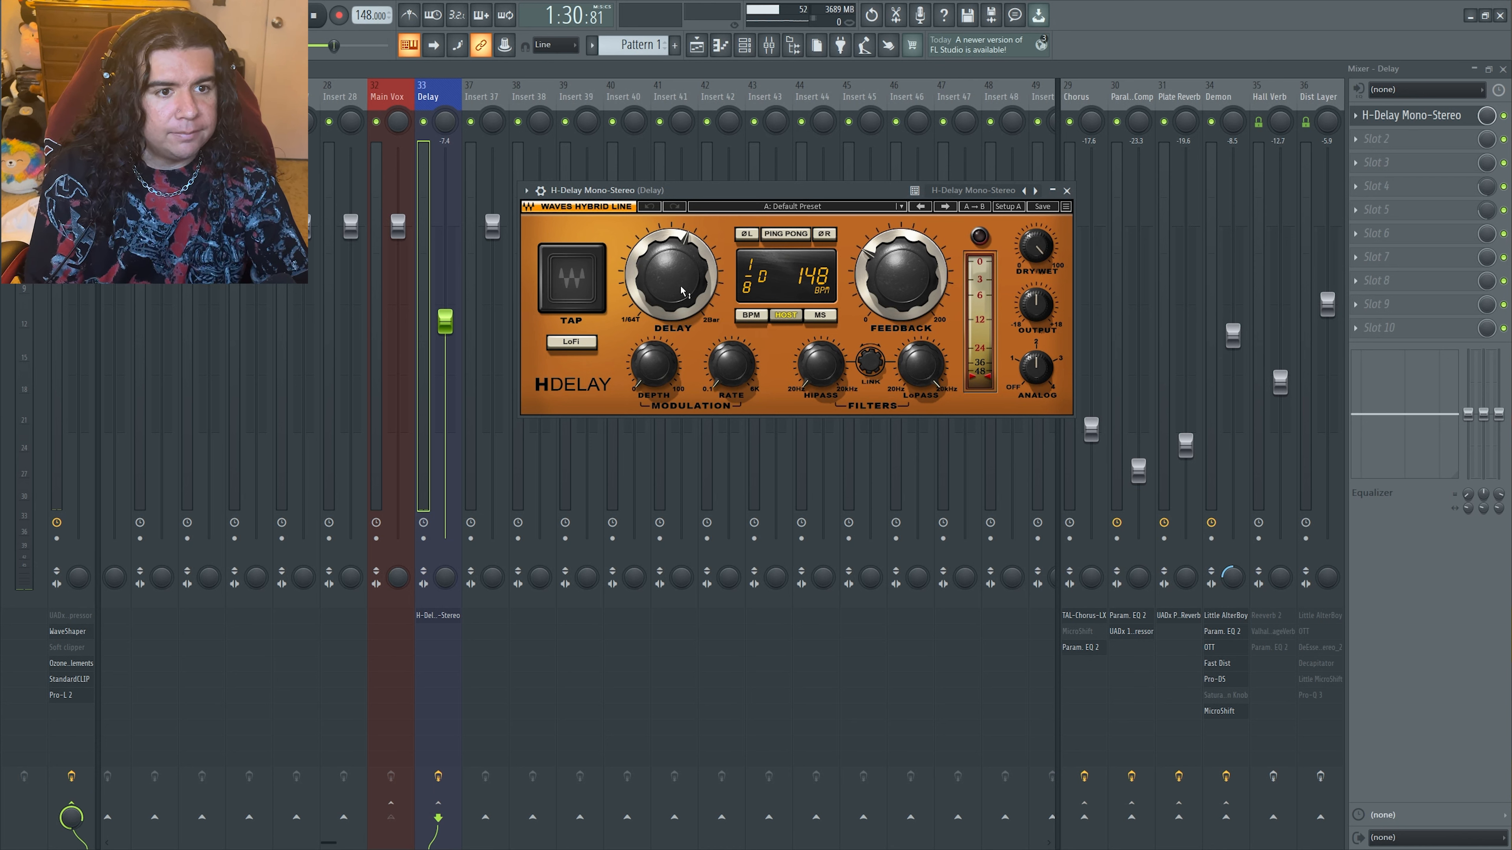
# Set H-Delay to a 1/4 delay time with ping pong enabled and close its window
pyautogui.moveTo(687, 281)
pyautogui.mouseDown()
pyautogui.moveTo(688, 297)
pyautogui.moveTo(687, 274)
pyautogui.mouseUp()
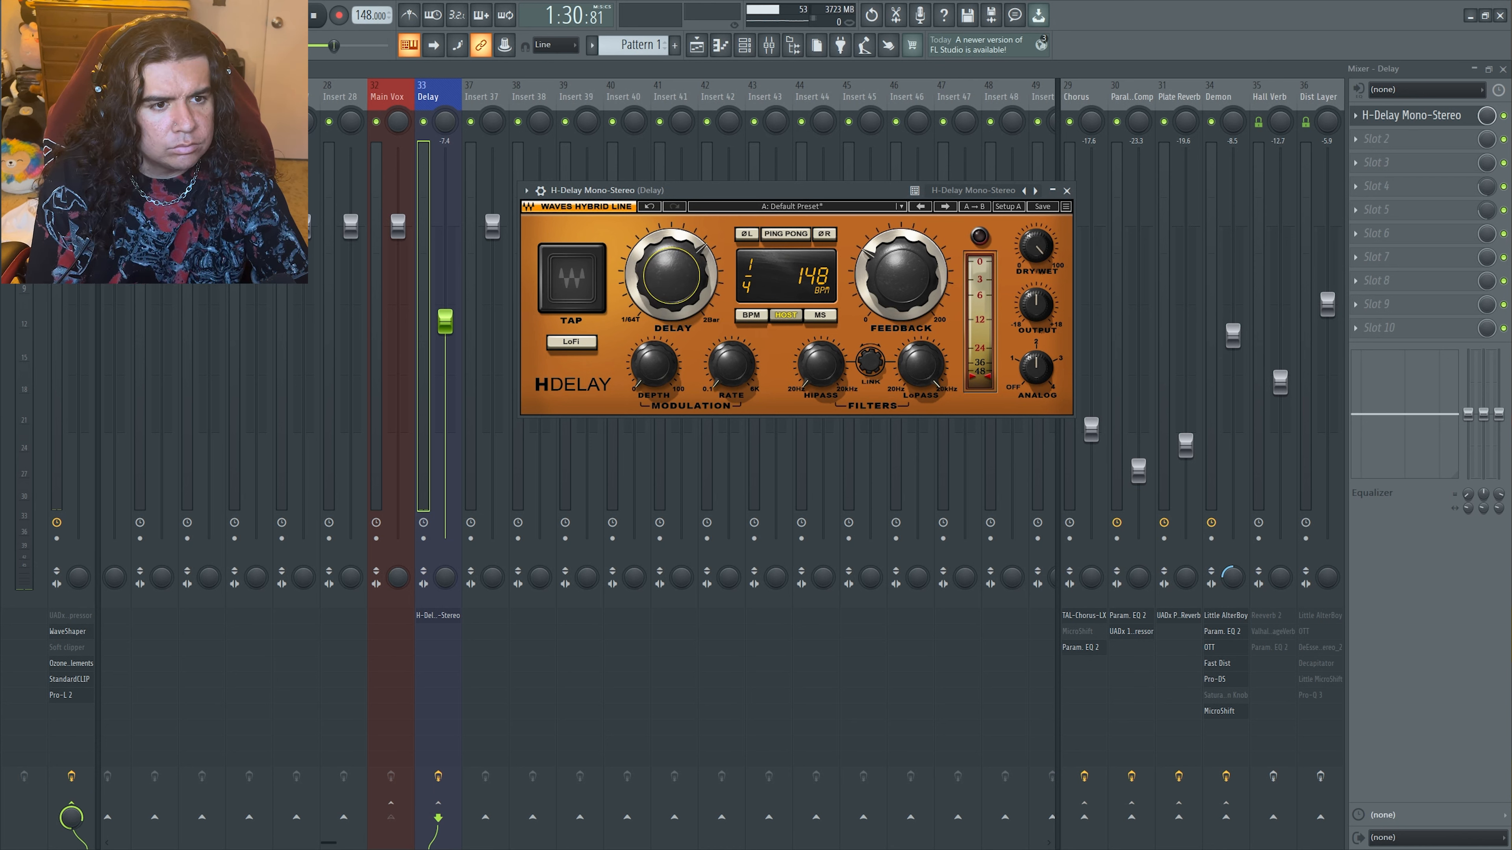
pyautogui.click(794, 235)
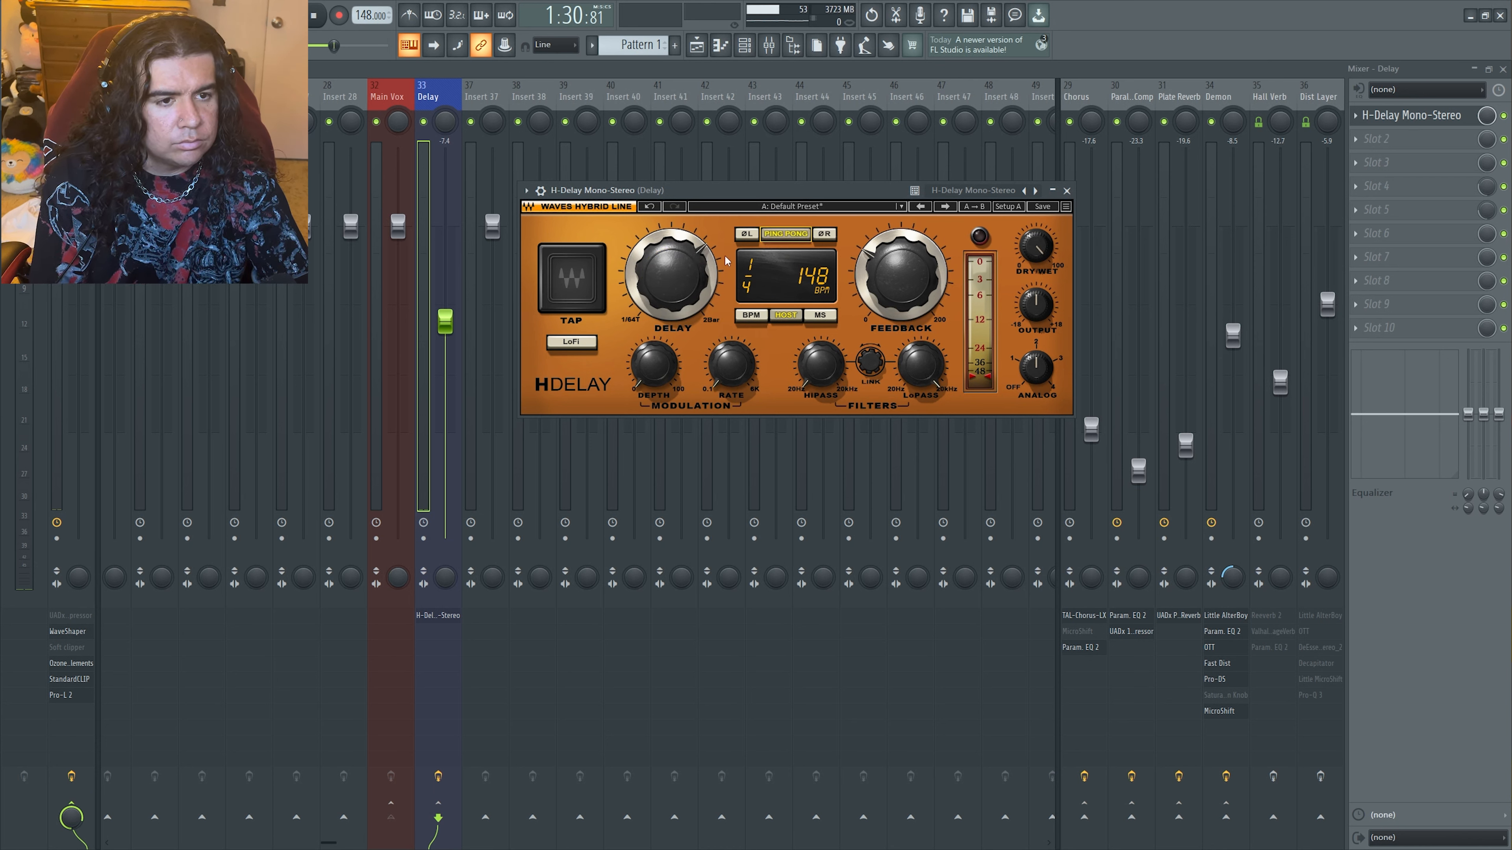
pyautogui.click(1040, 254)
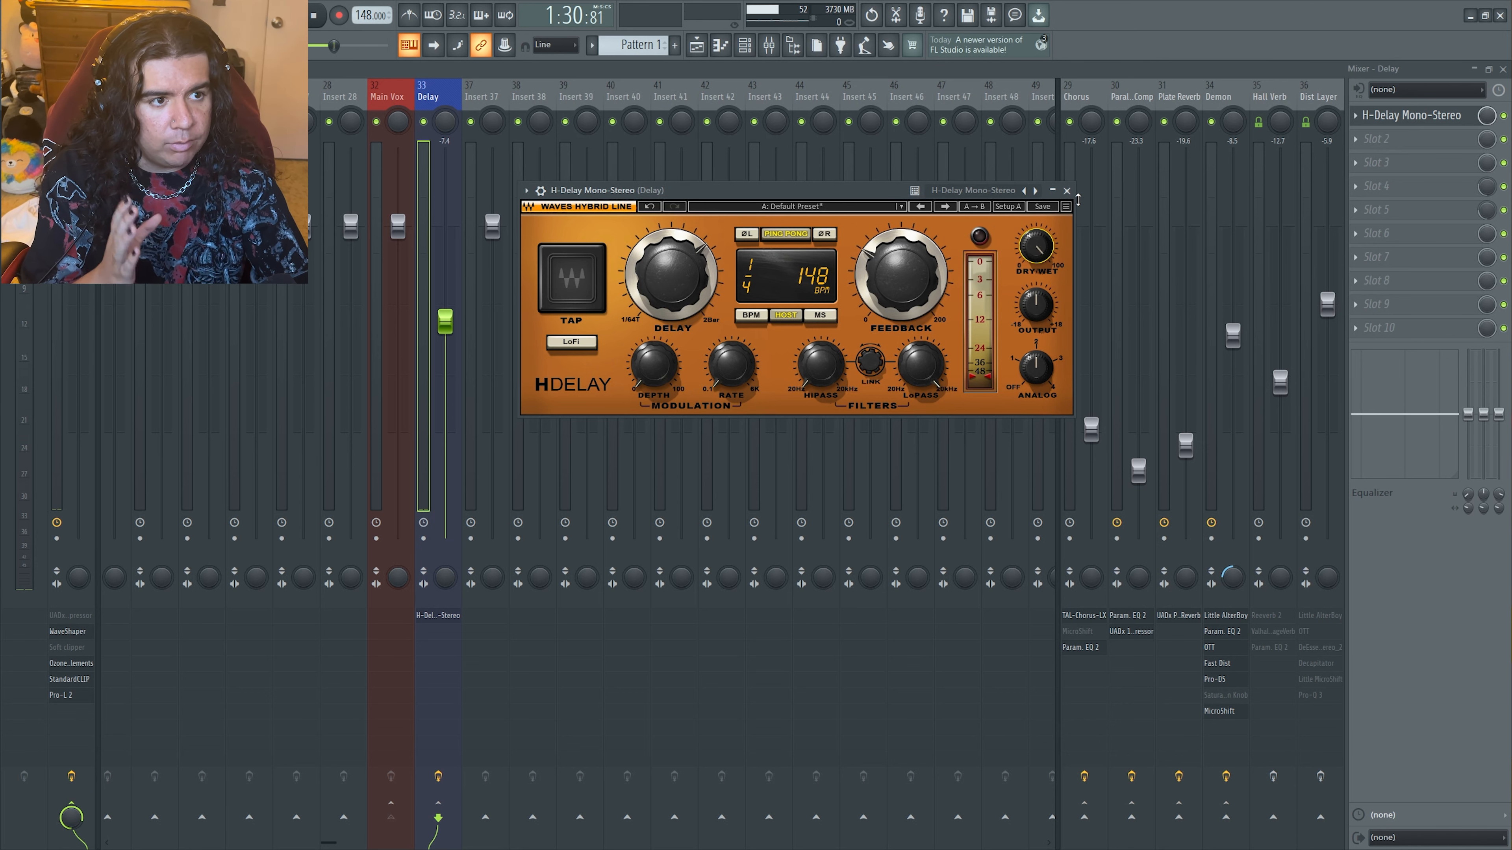
pyautogui.click(1067, 191)
# Try Fruity Delay 3 in slot 2 of the Delay track as an alternative delay
pyautogui.click(1376, 138)
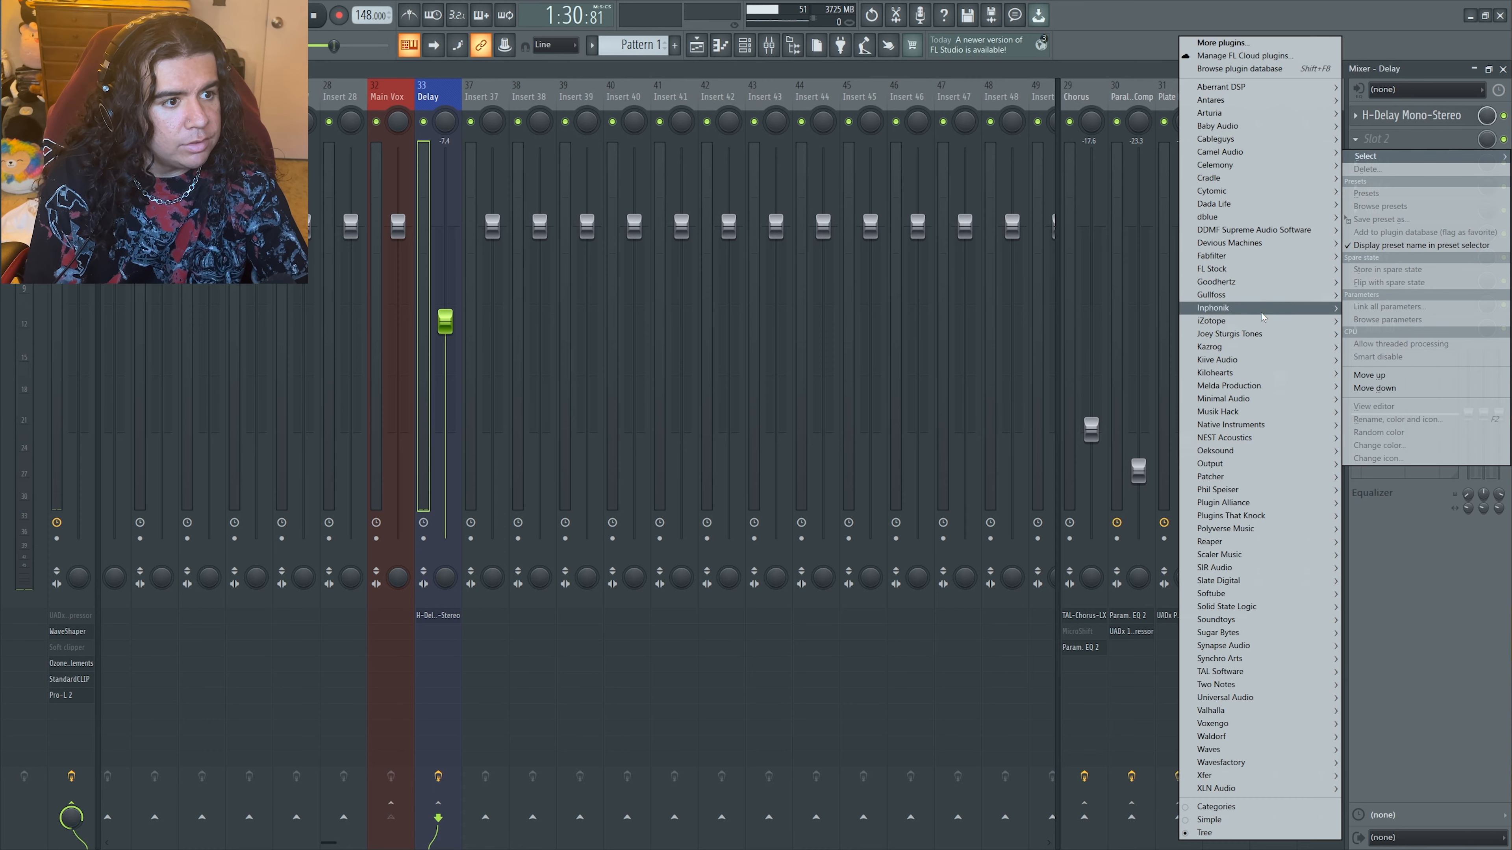
pyautogui.moveTo(1250, 268)
pyautogui.click(1039, 222)
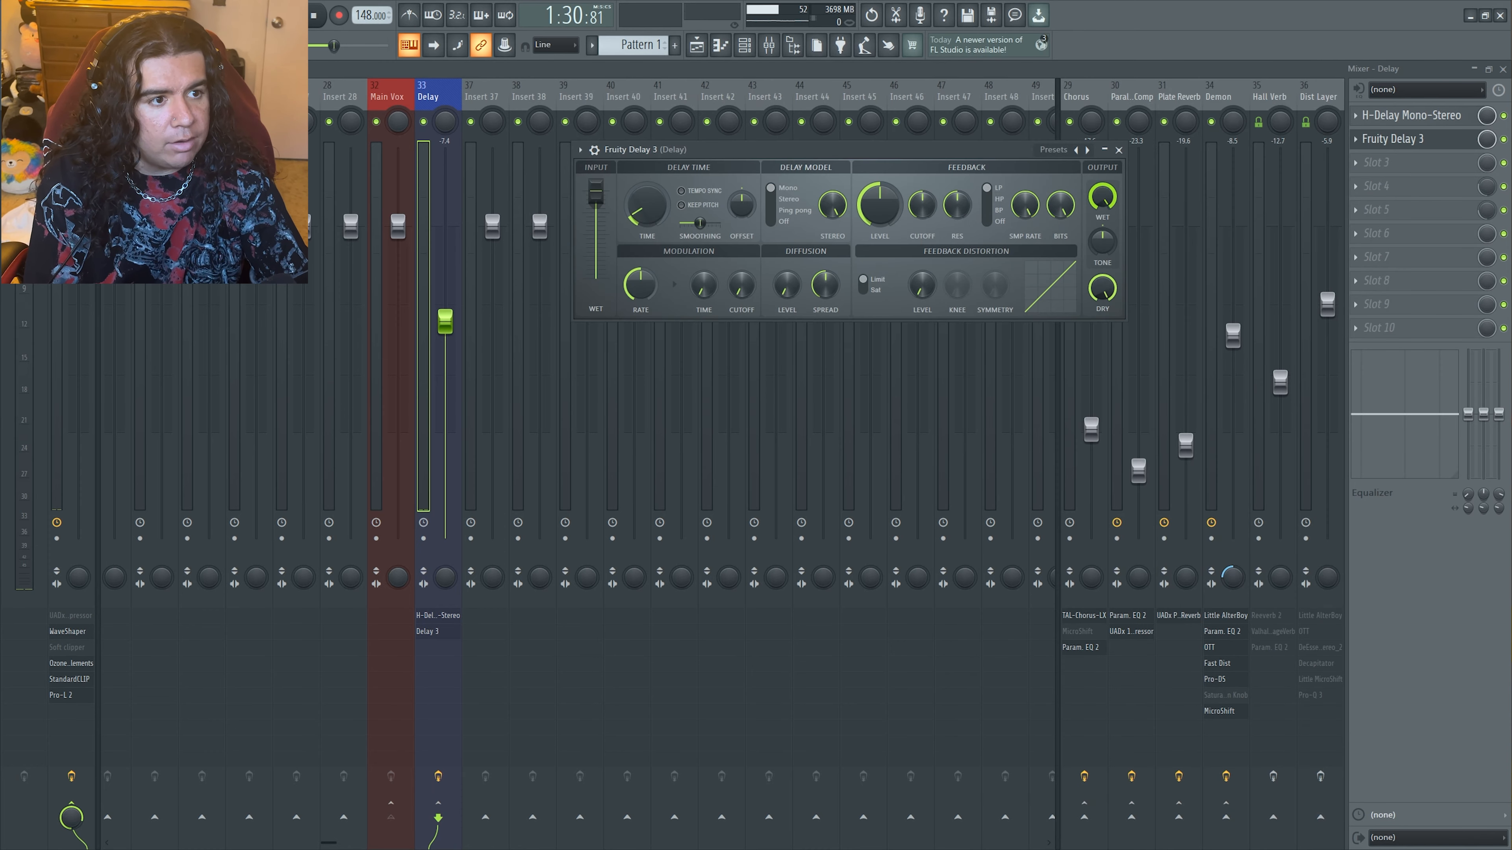
pyautogui.moveTo(1102, 196); pyautogui.dragTo(1102, 143)
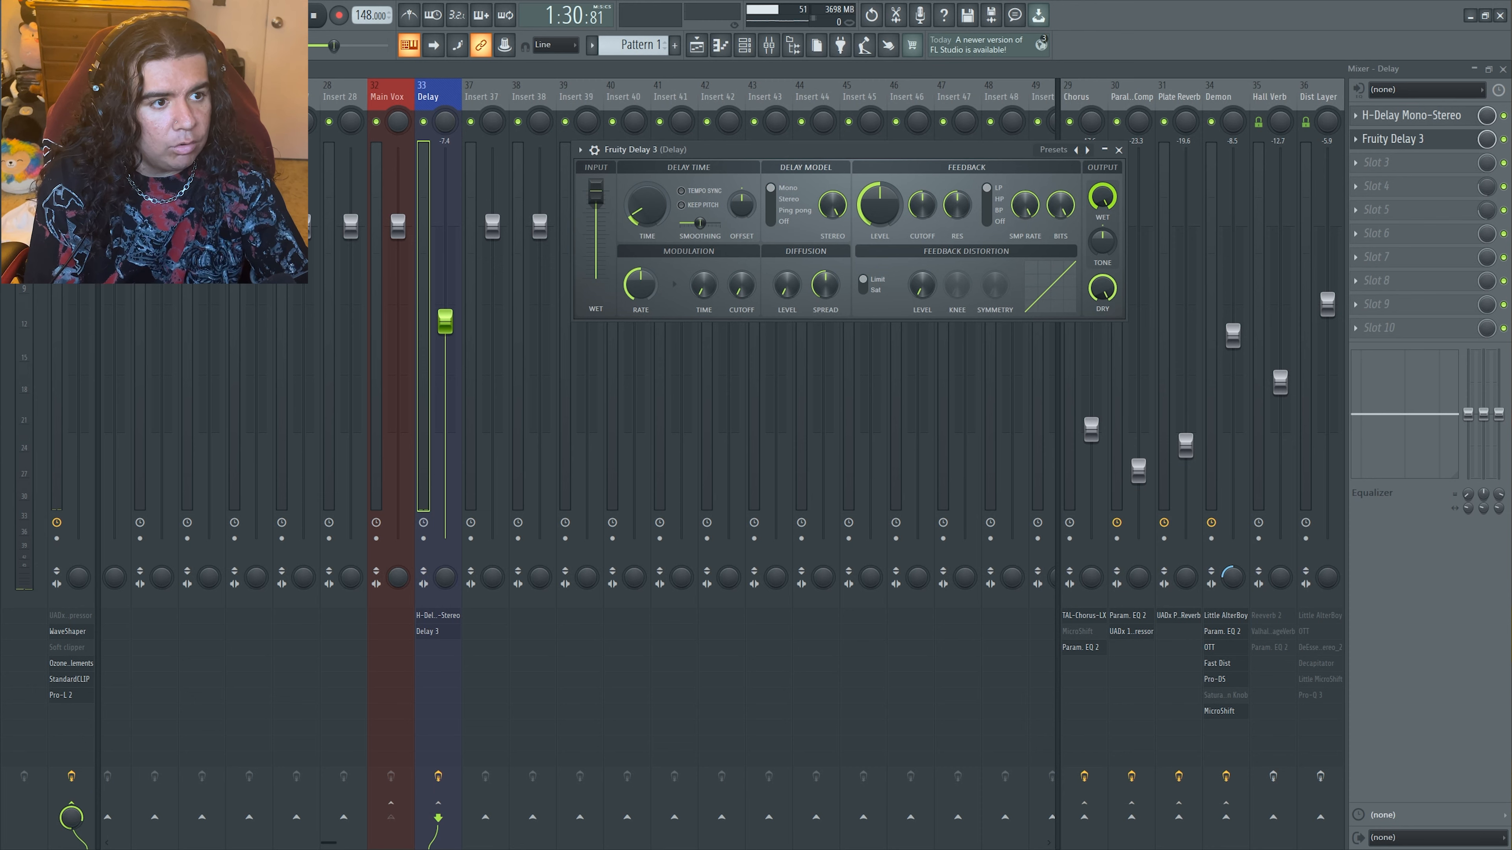
# Close Fruity Delay 3 and remove it from slot 2 of the Delay track
pyautogui.click(1119, 150)
pyautogui.click(1359, 139)
pyautogui.click(1382, 170)
pyautogui.click(823, 487)
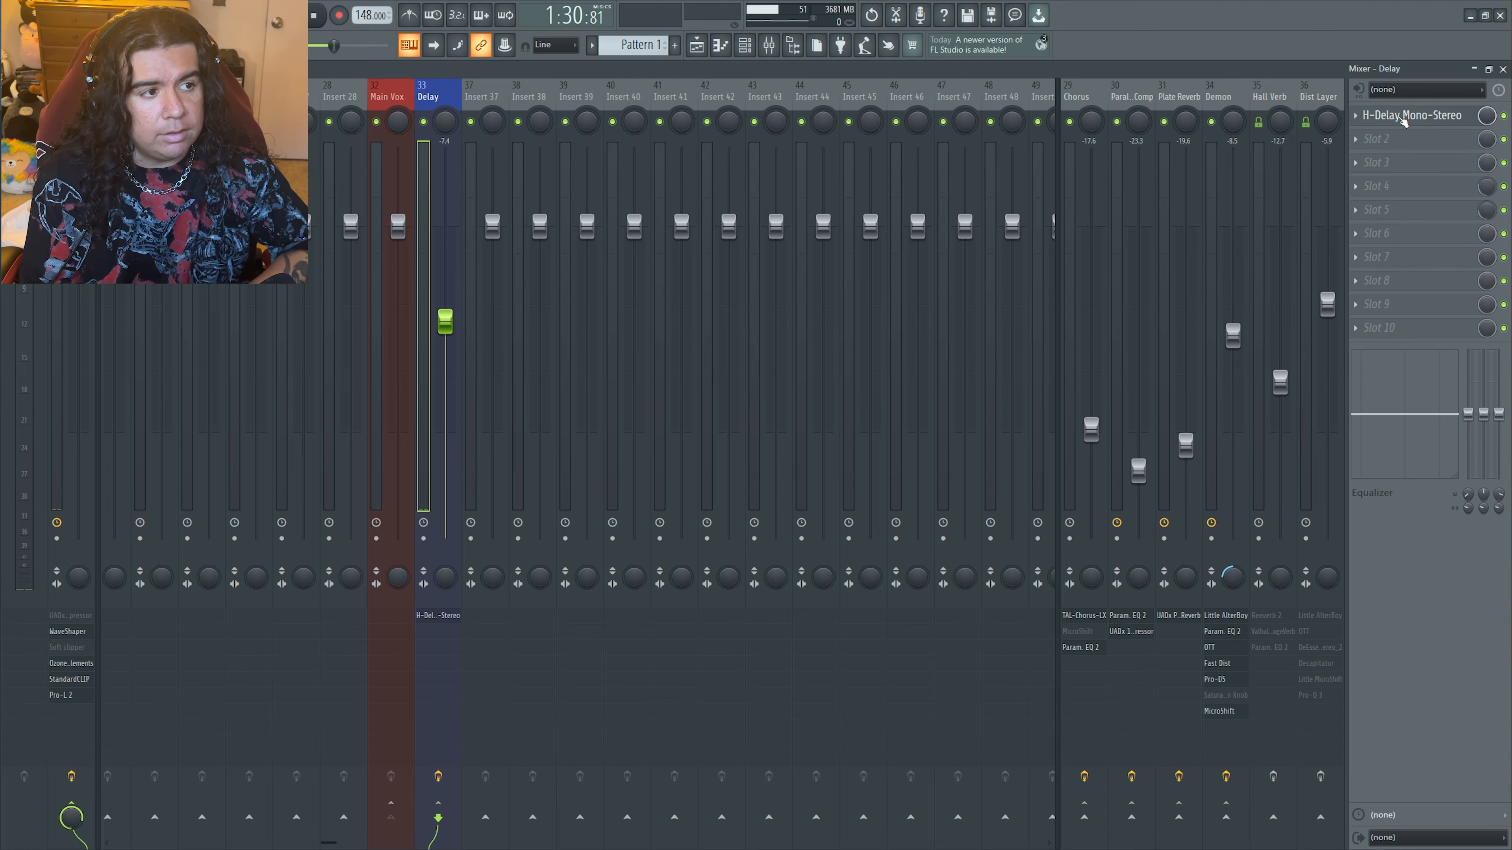
# Load Fruity Limiter into slot 8 of the Delay track
pyautogui.click(1421, 145)
pyautogui.click(1451, 147)
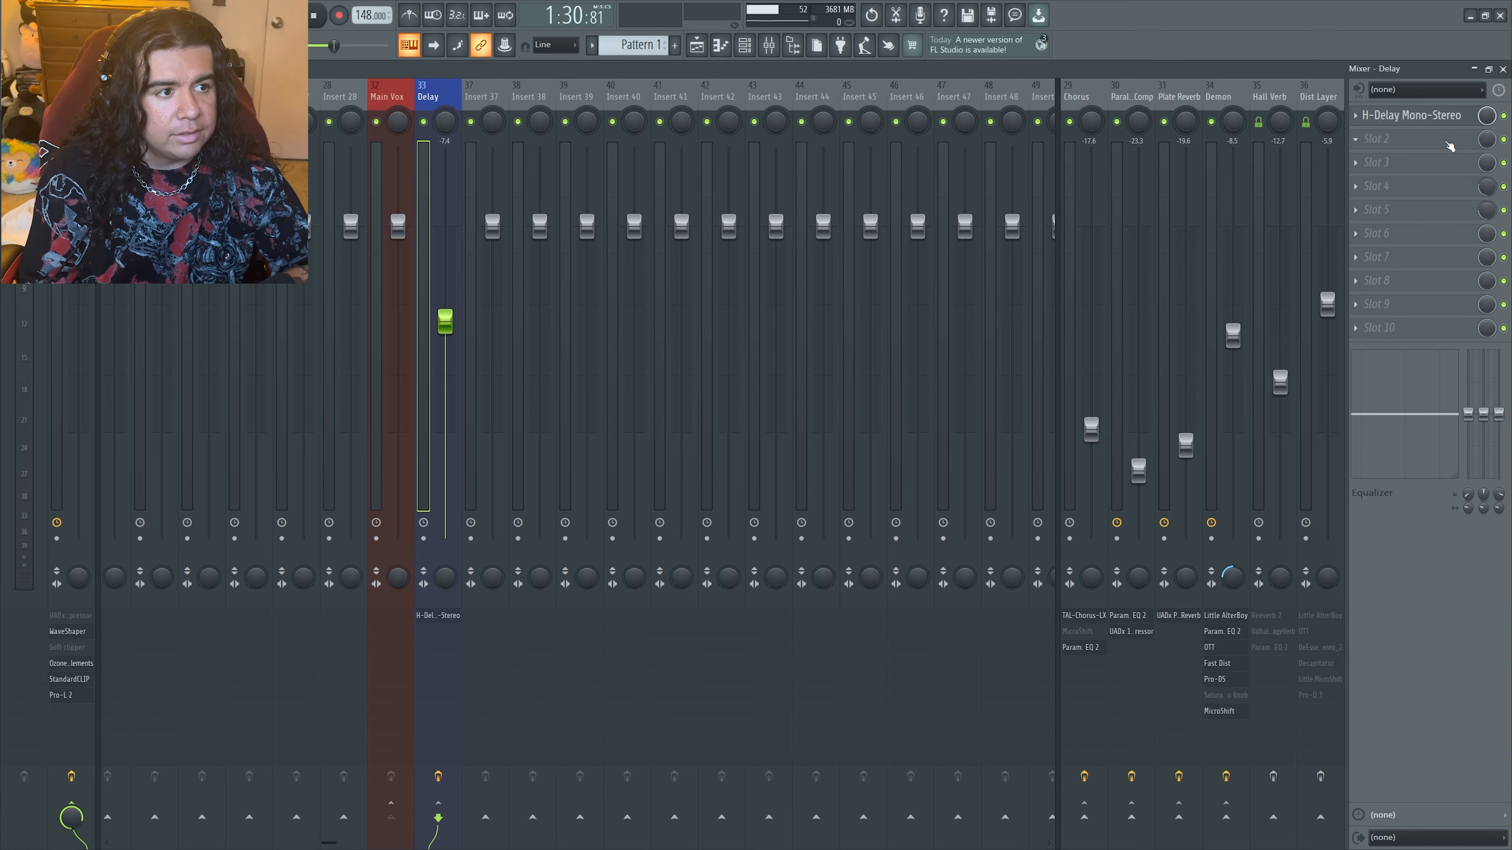
pyautogui.click(1390, 285)
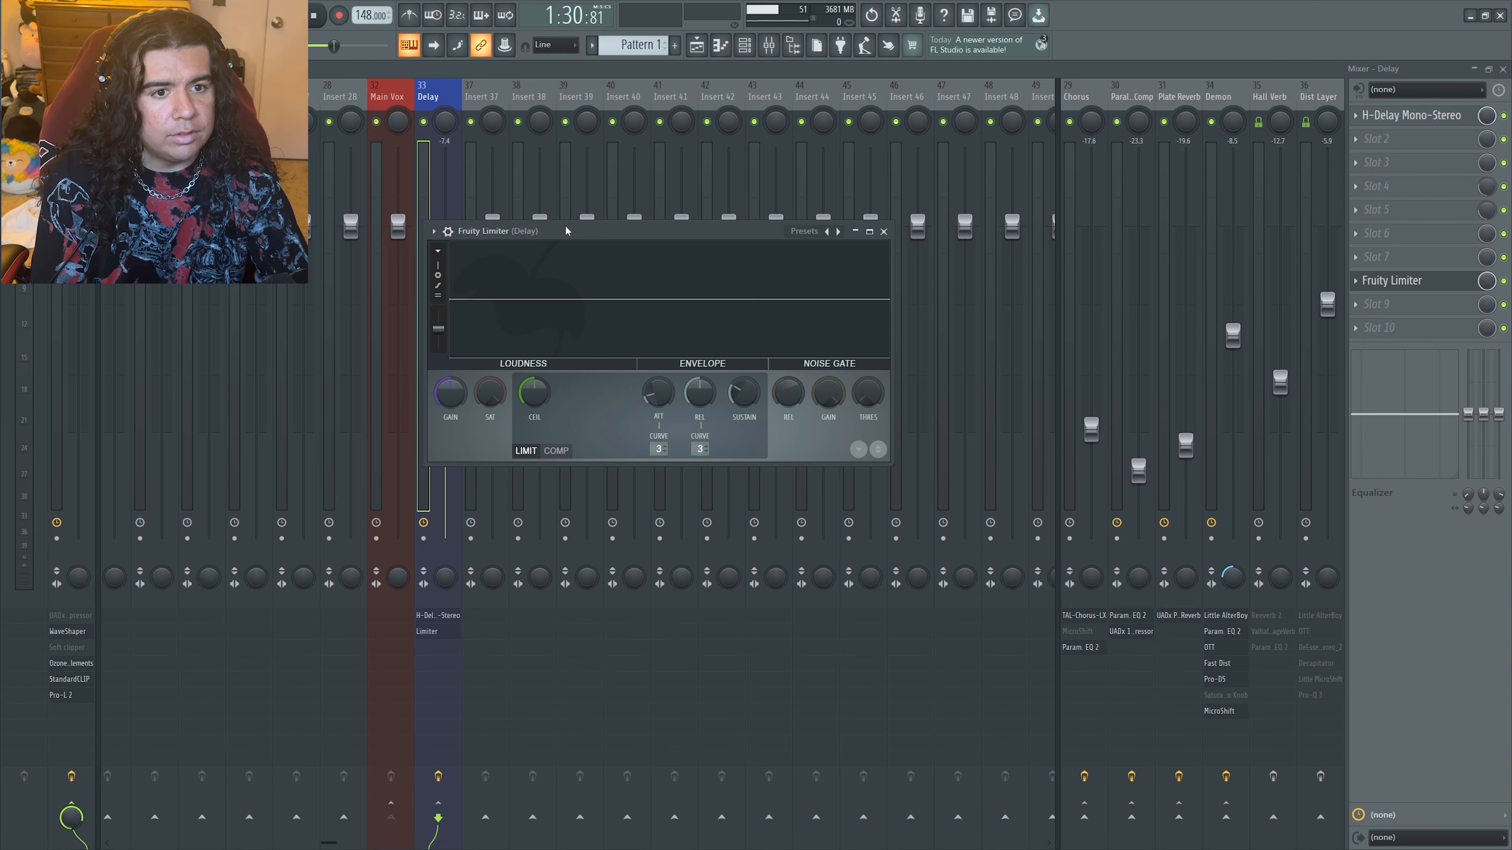
# Switch Fruity Limiter to its COMP settings and set its sidechain source to Main Vox
pyautogui.click(564, 452)
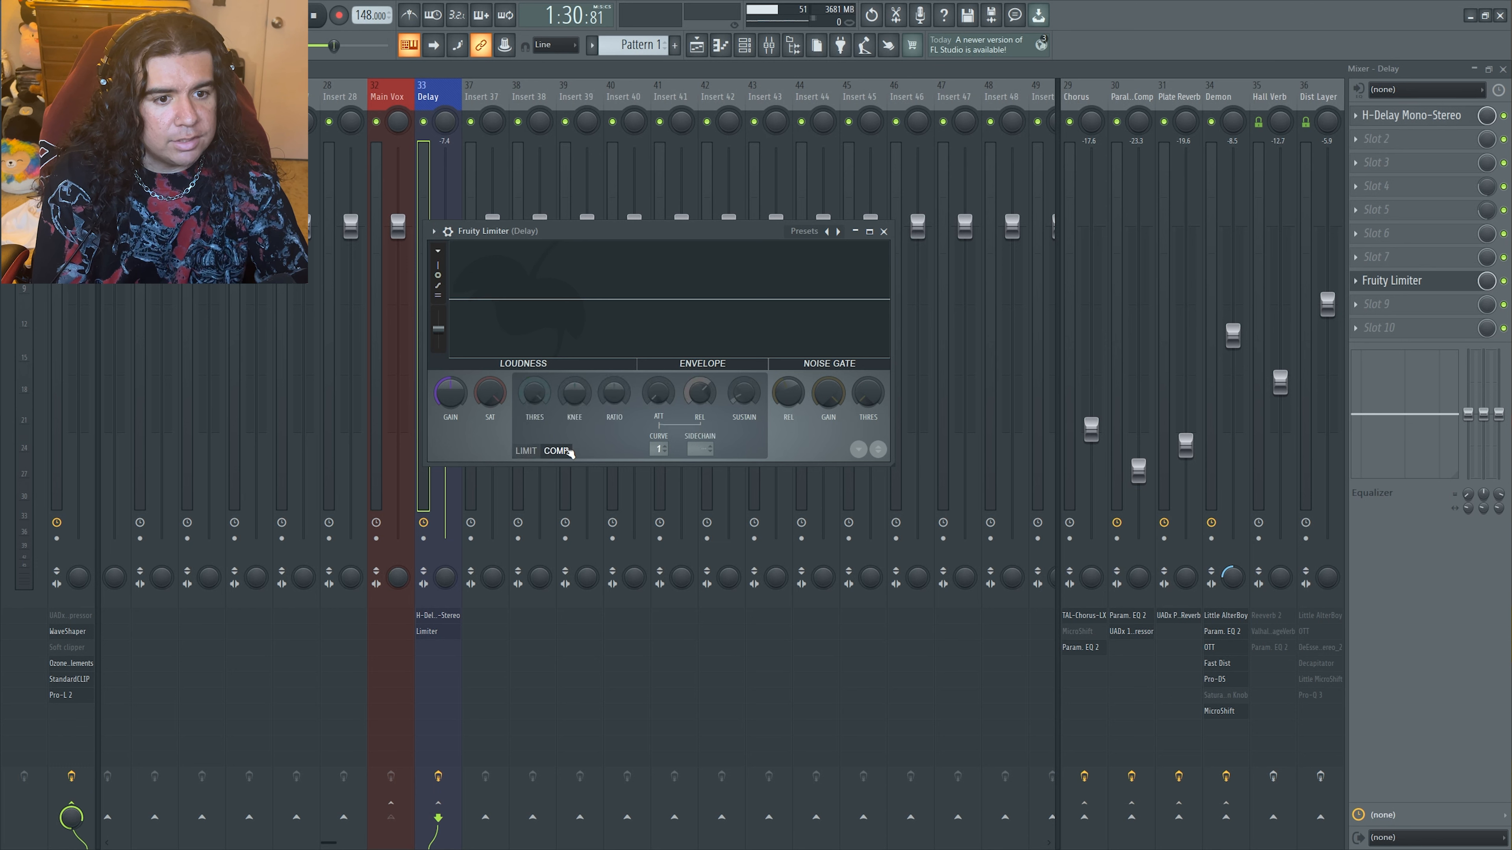
pyautogui.click(697, 449)
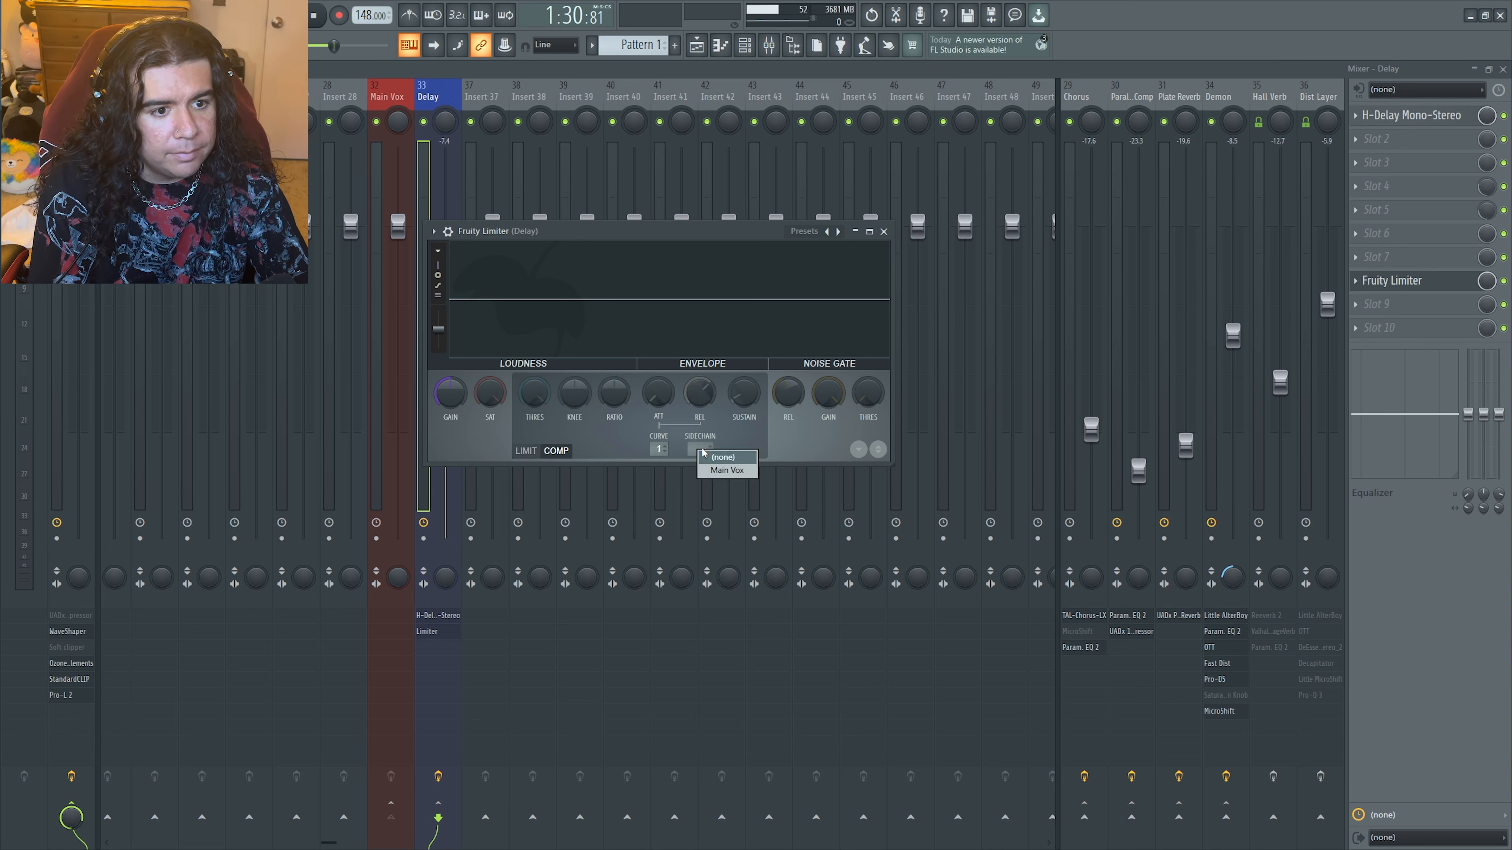
pyautogui.click(719, 471)
pyautogui.moveTo(653, 233); pyautogui.dragTo(763, 245)
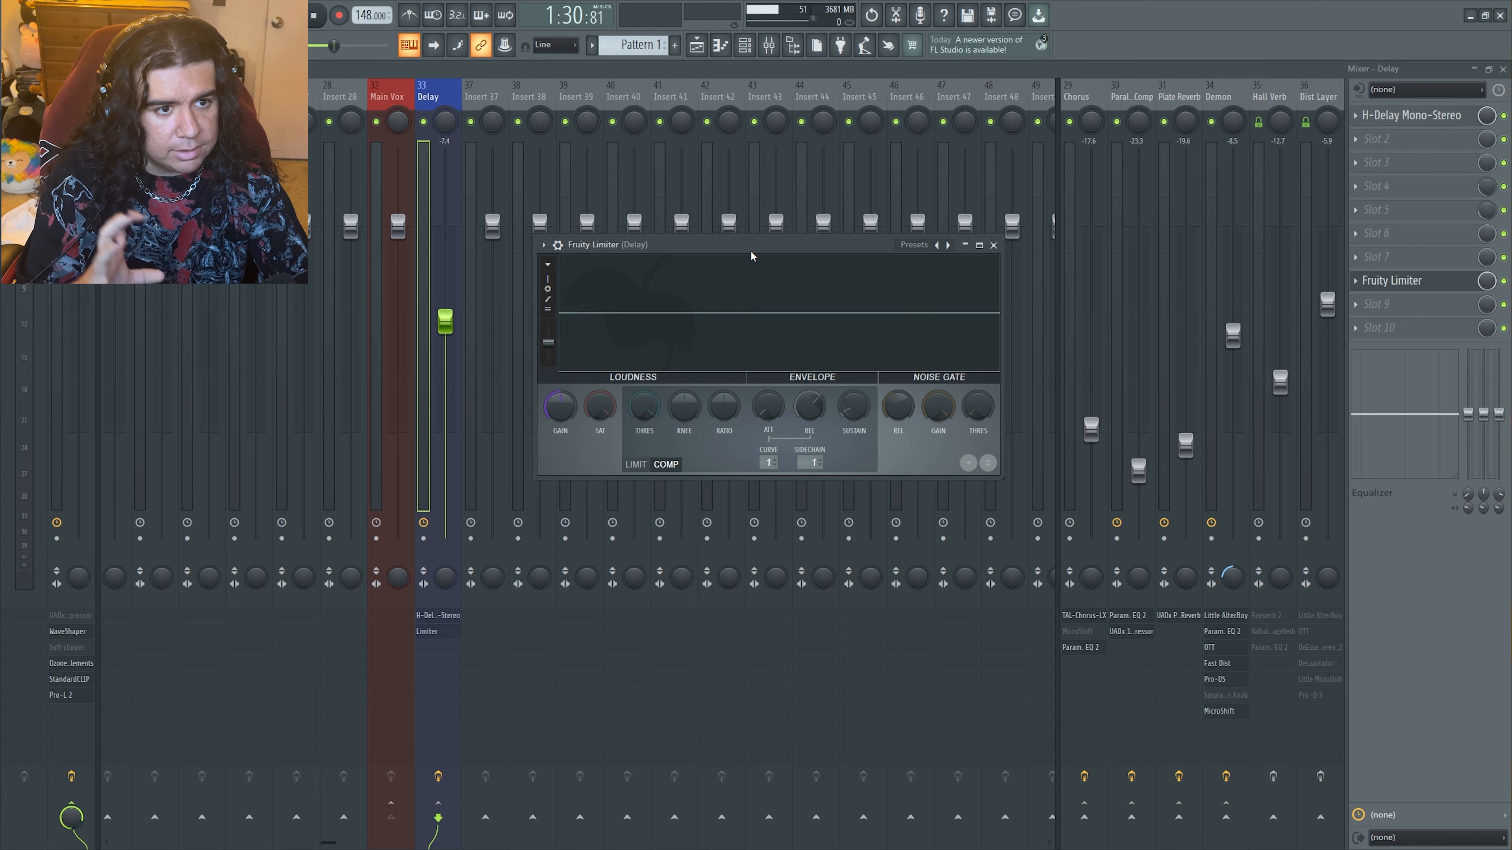
# Lower the threshold and raise the ratio, release and sustain of the Delay track's Fruity Limiter compressor
pyautogui.moveTo(651, 409)
pyautogui.mouseDown()
pyautogui.moveTo(650, 470)
pyautogui.moveTo(637, 412)
pyautogui.mouseUp()
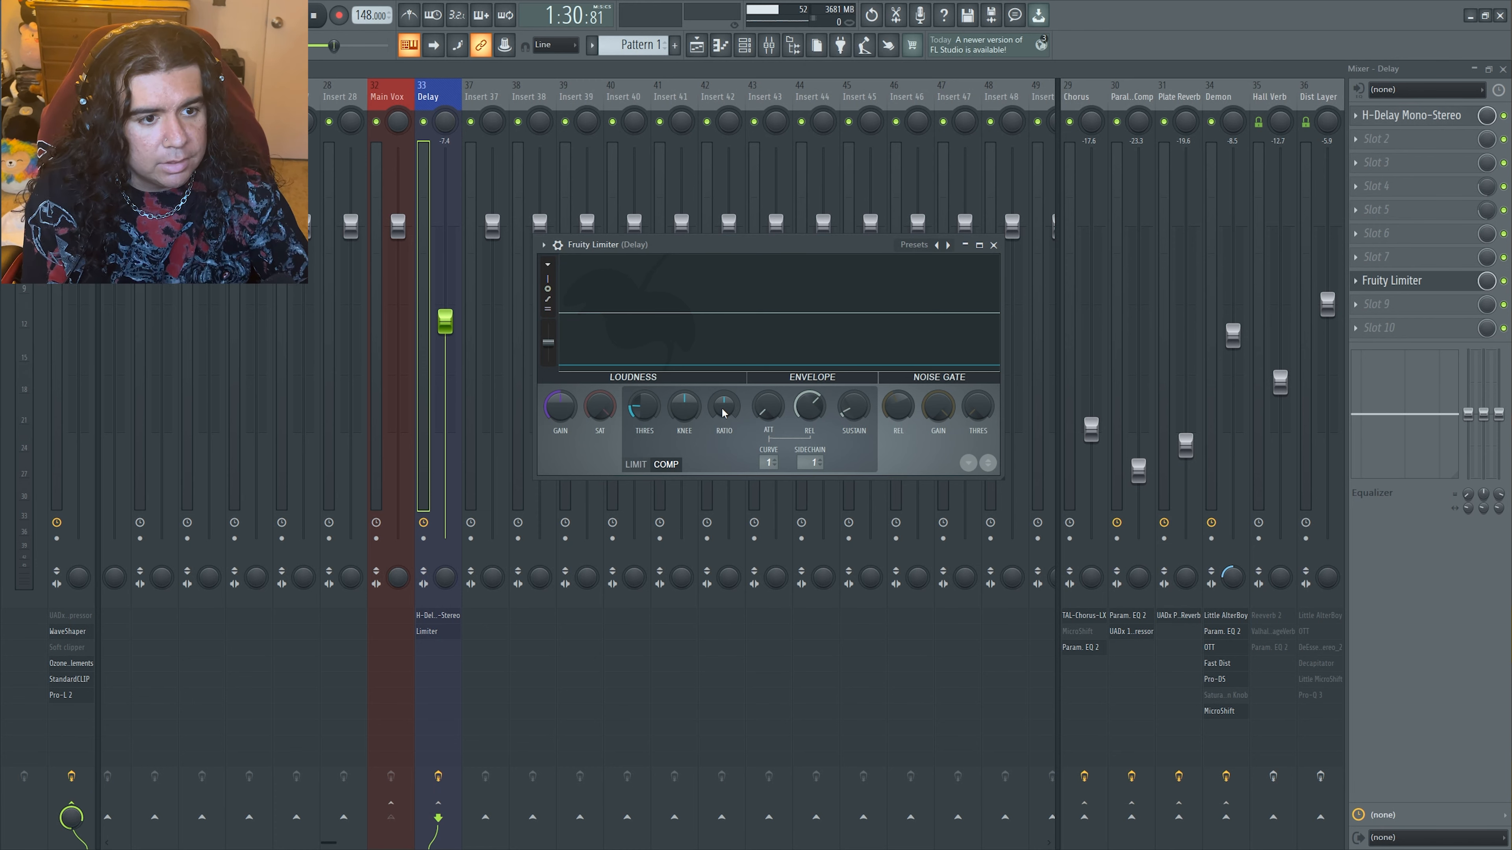
pyautogui.moveTo(724, 413)
pyautogui.mouseDown()
pyautogui.moveTo(724, 387)
pyautogui.moveTo(724, 413)
pyautogui.mouseUp()
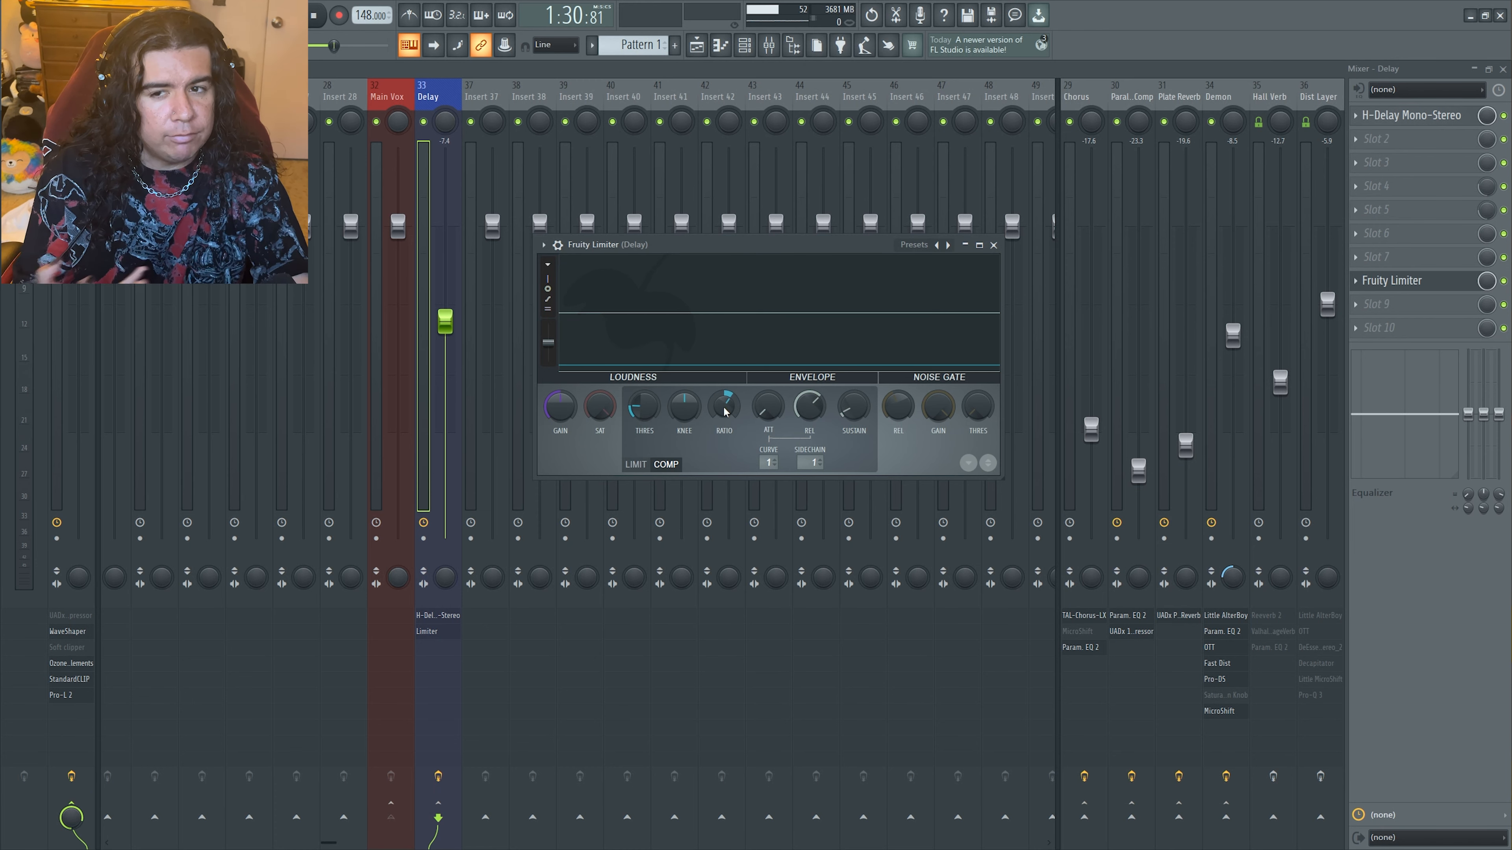
pyautogui.moveTo(725, 411)
pyautogui.mouseDown()
pyautogui.moveTo(724, 387)
pyautogui.moveTo(730, 417)
pyautogui.mouseUp()
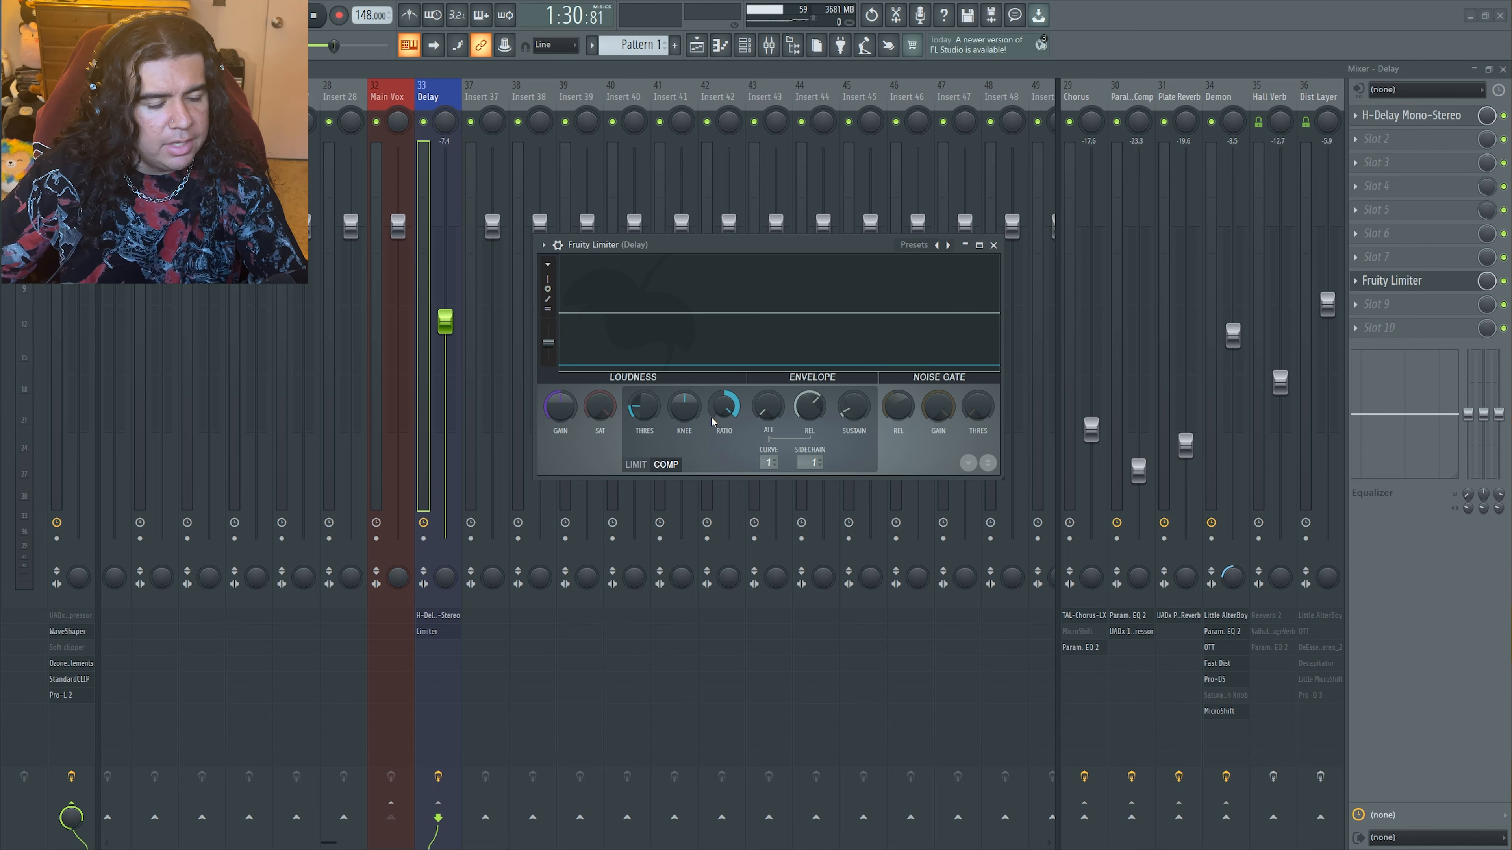
pyautogui.moveTo(692, 412); pyautogui.dragTo(692, 406)
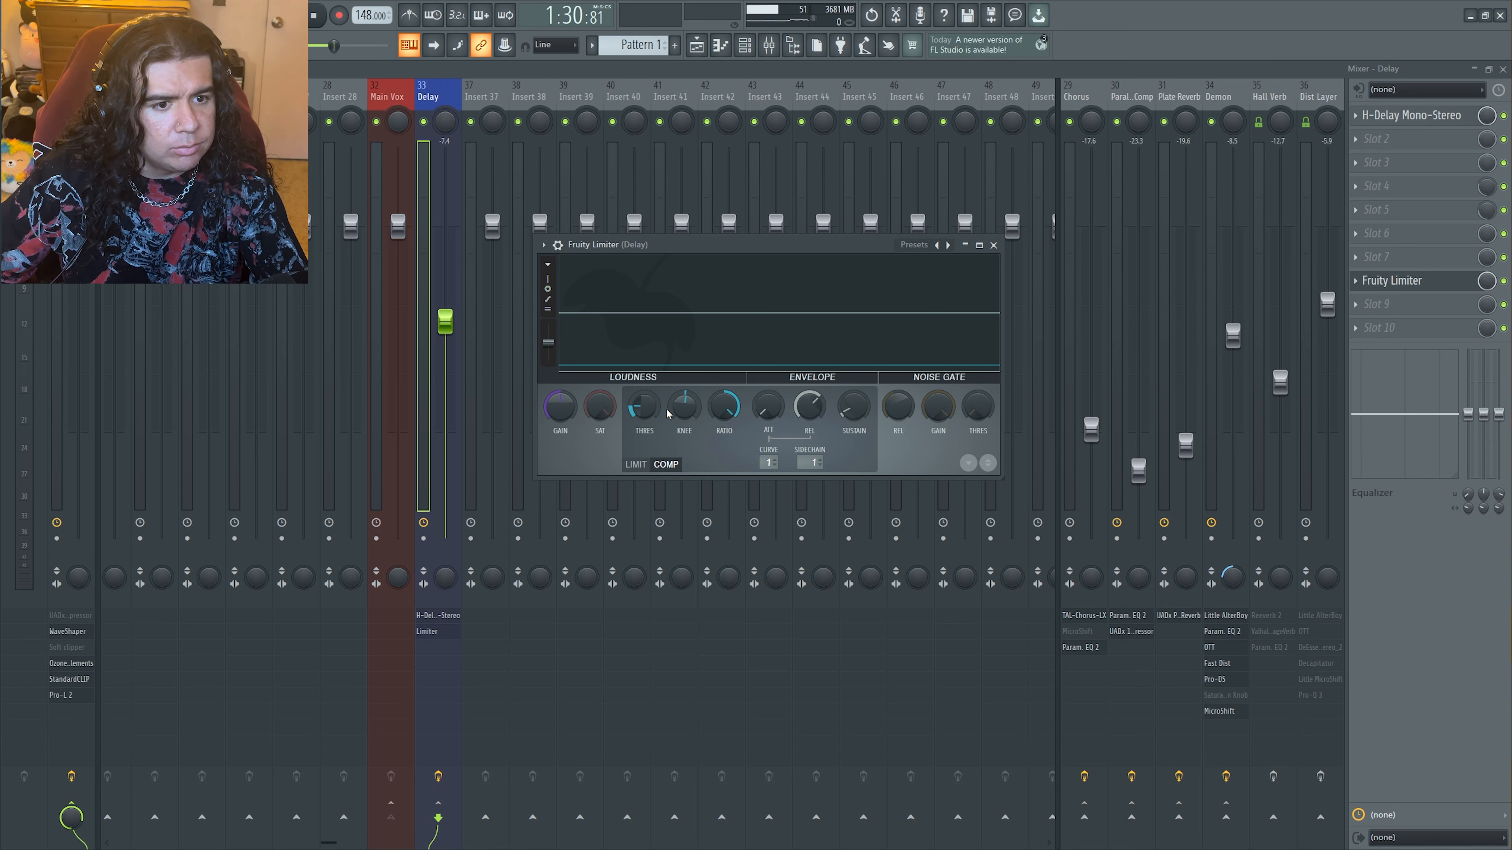
pyautogui.rightClick(681, 407)
pyautogui.click(735, 412)
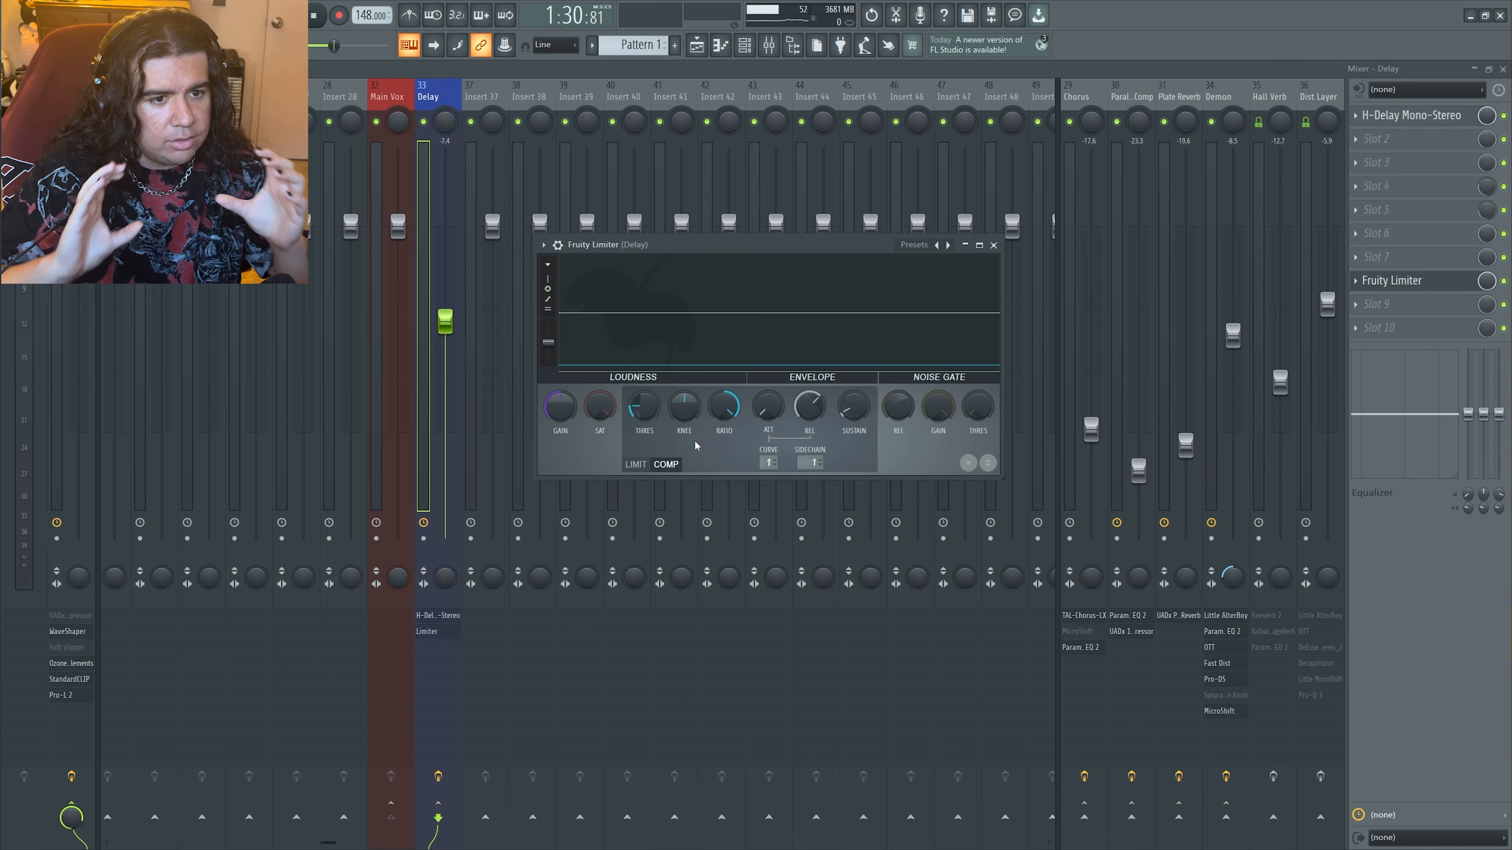
pyautogui.moveTo(685, 407); pyautogui.dragTo(684, 386)
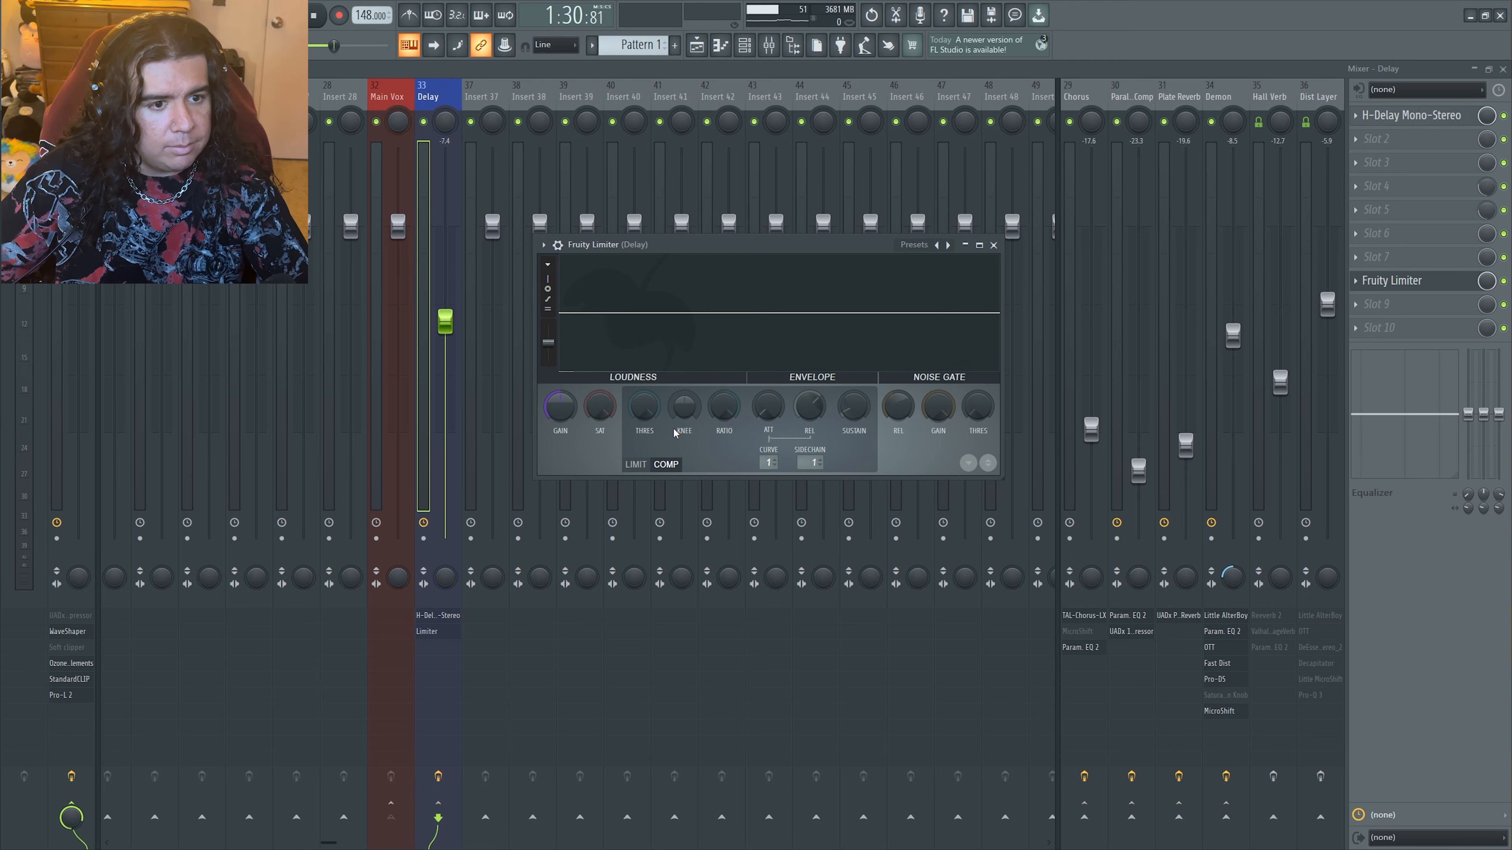
# Play the mix to audition the sidechained compression on the Delay track, and open the playlist
pyautogui.press('space')
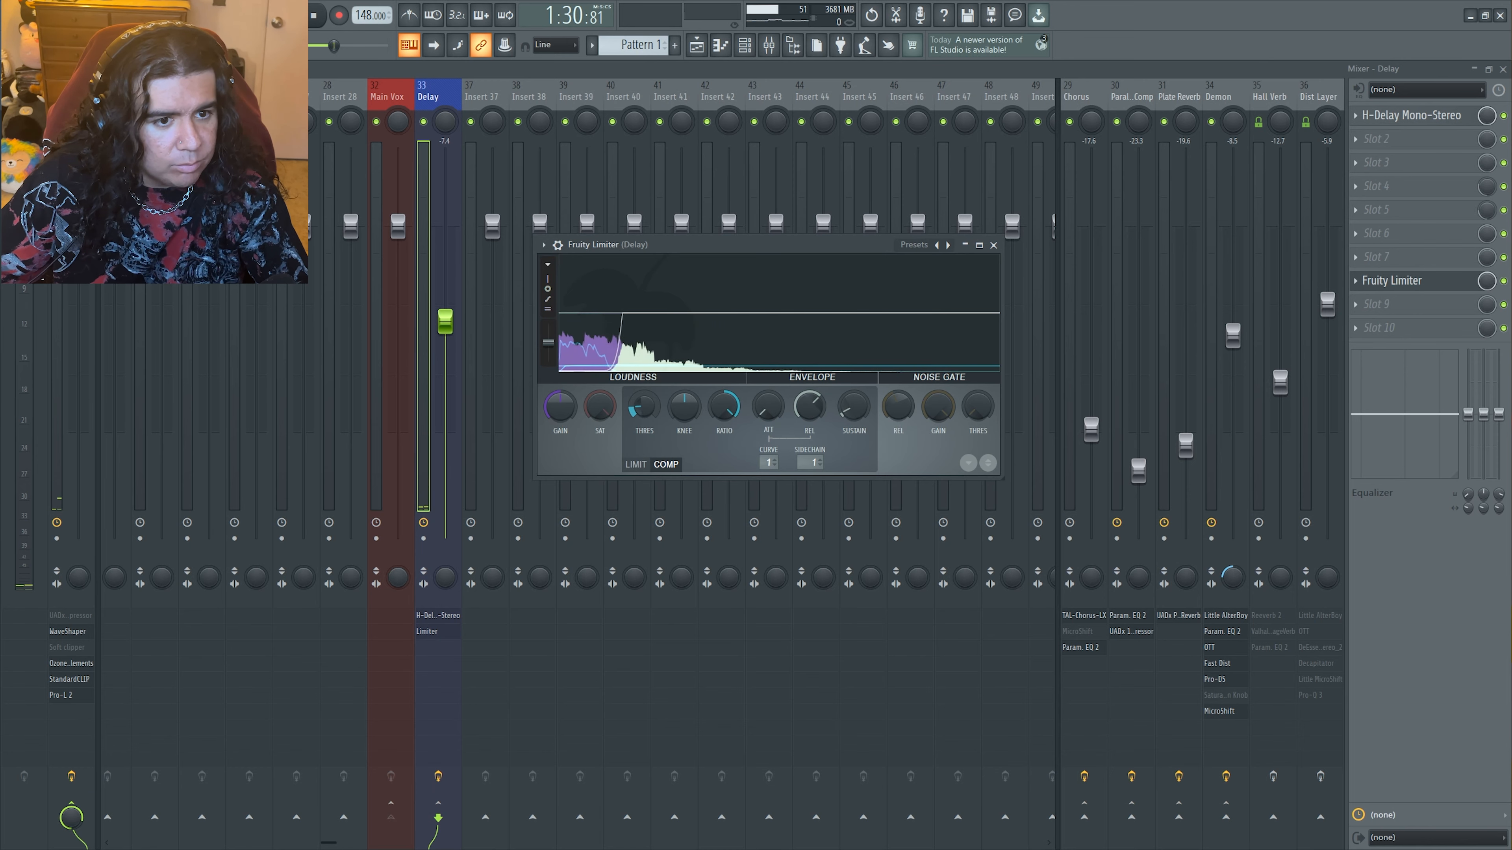
pyautogui.press('space')
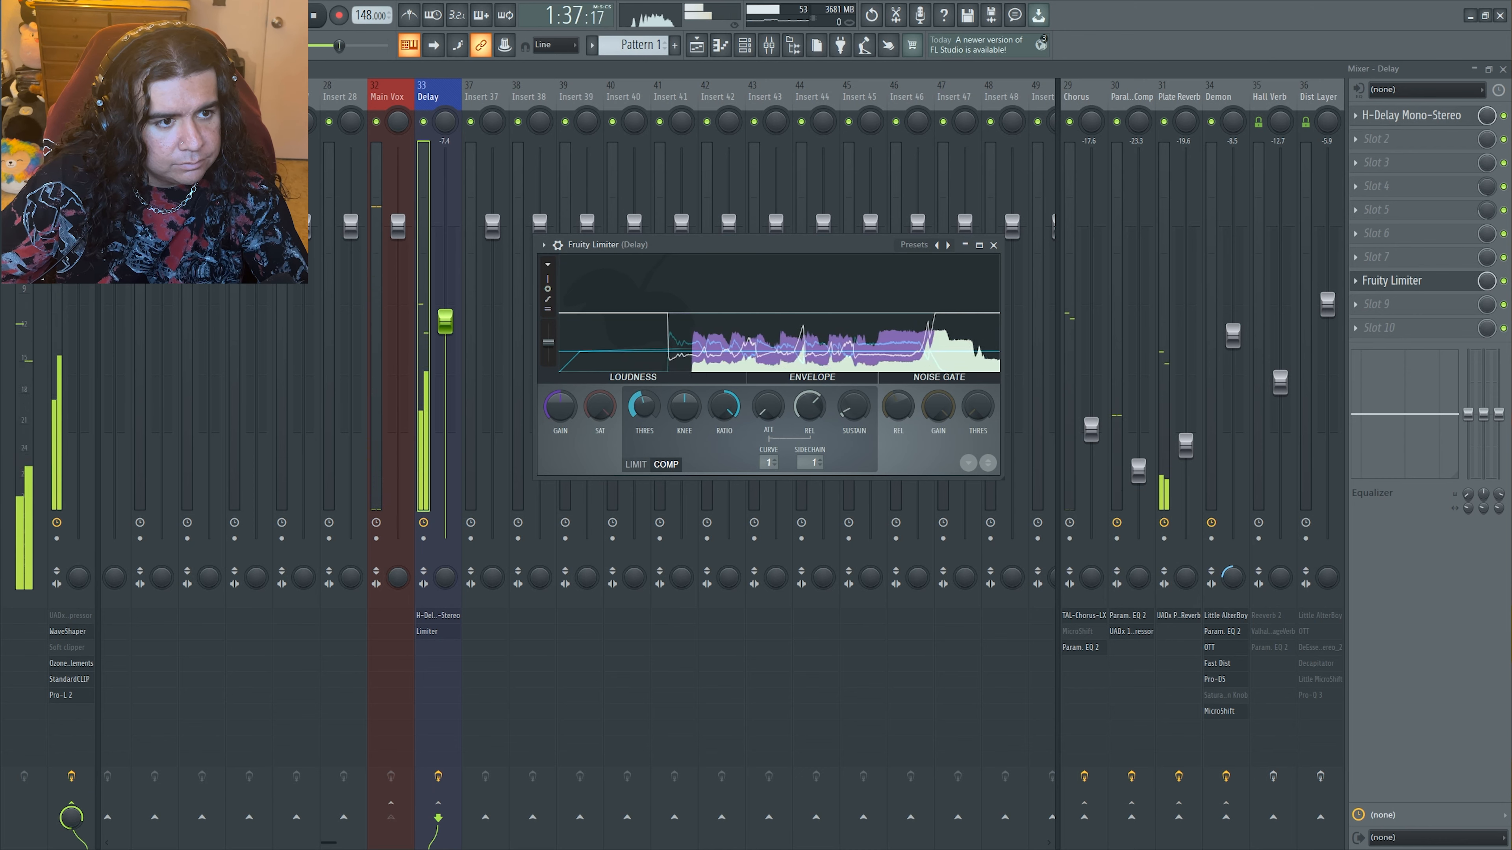
pyautogui.press('space')
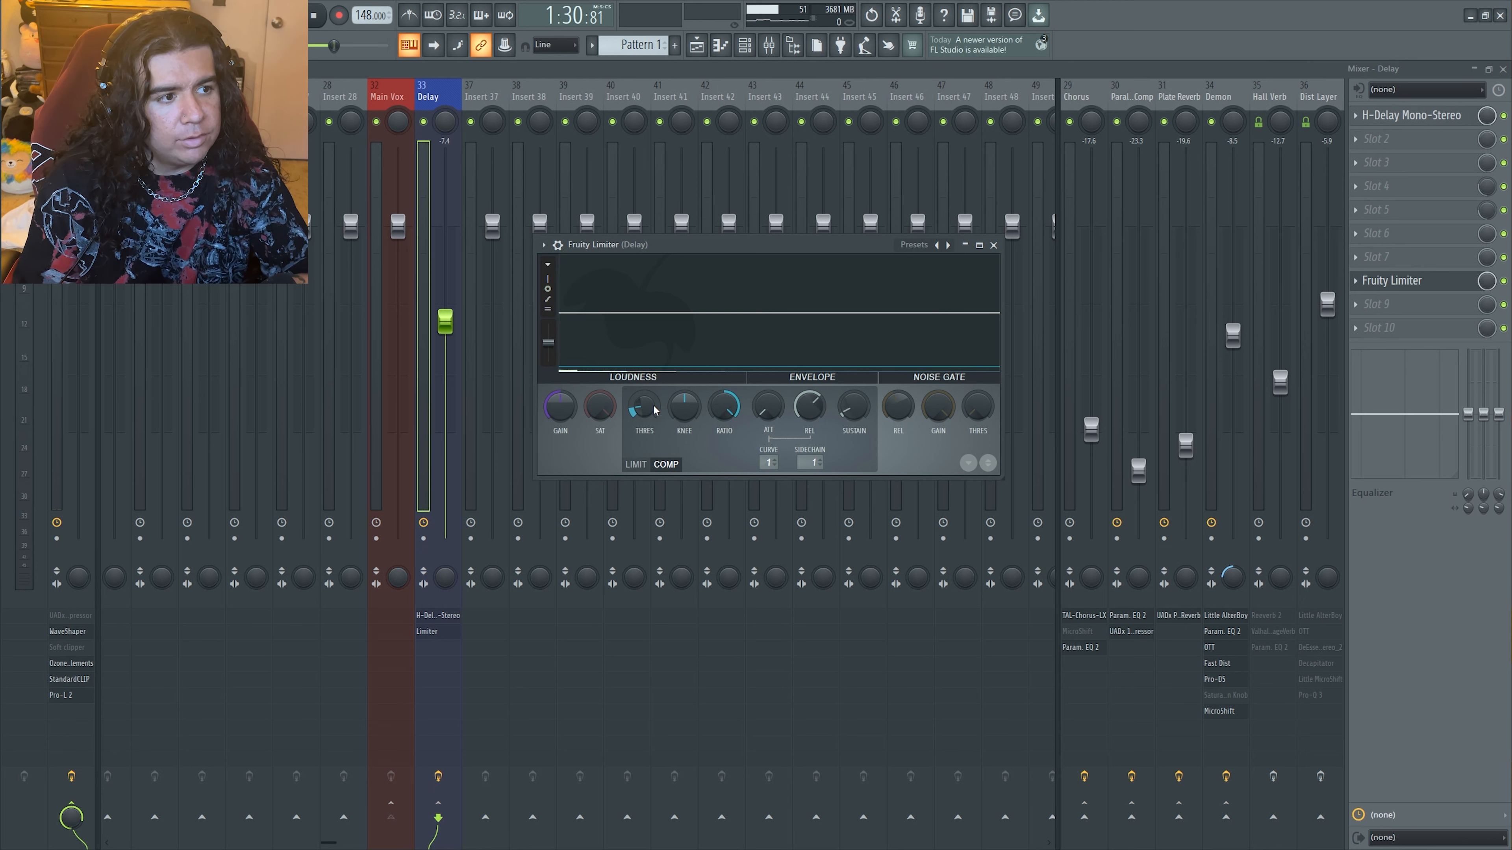
pyautogui.press('F5')
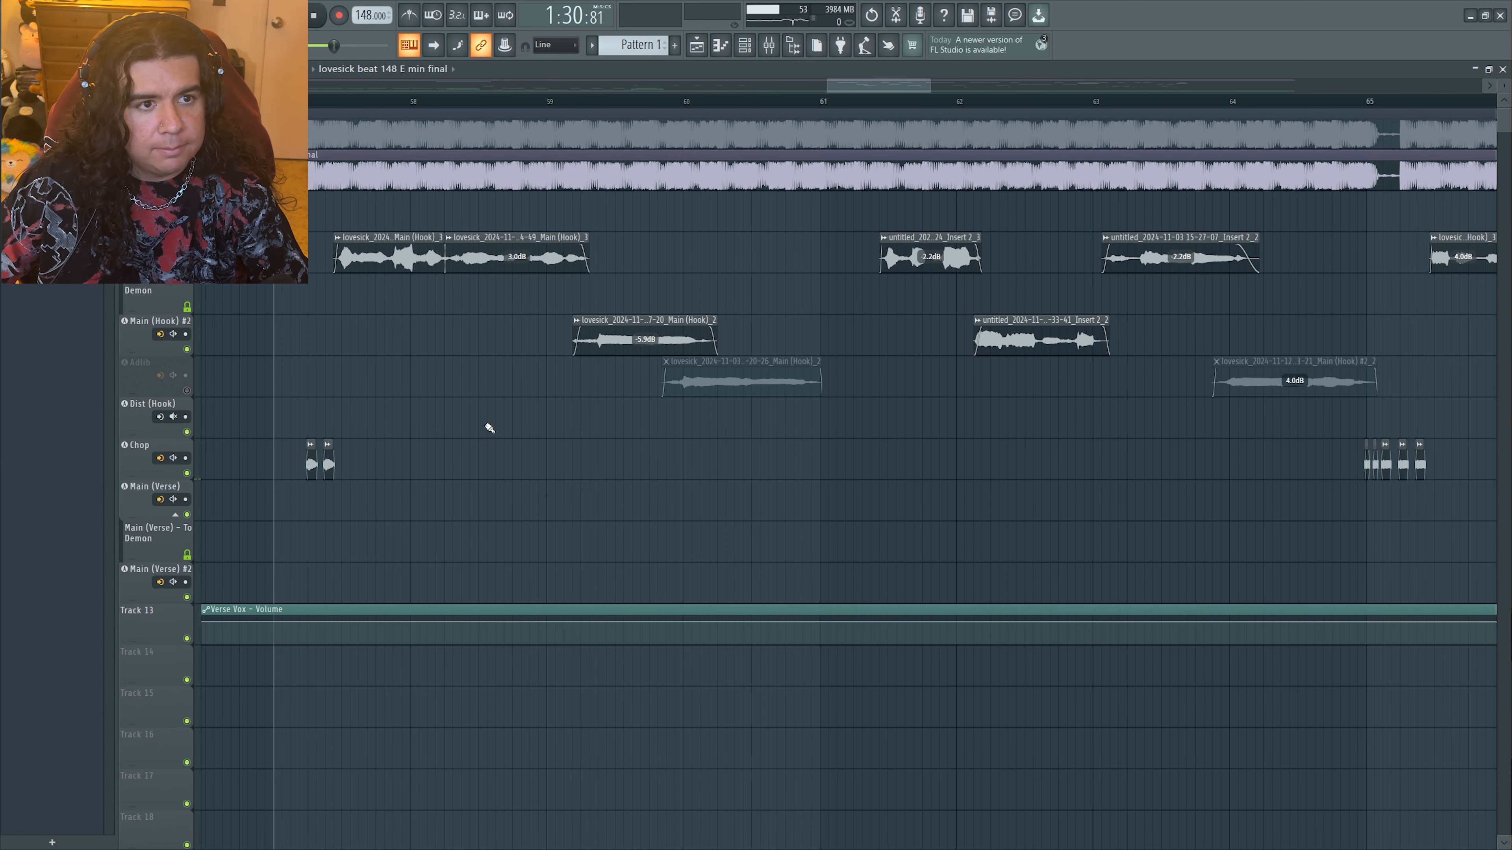
# Play the mix with the Delay track's Fruity Limiter bypassed, watching the playlist, and stop playback
pyautogui.press('F9')
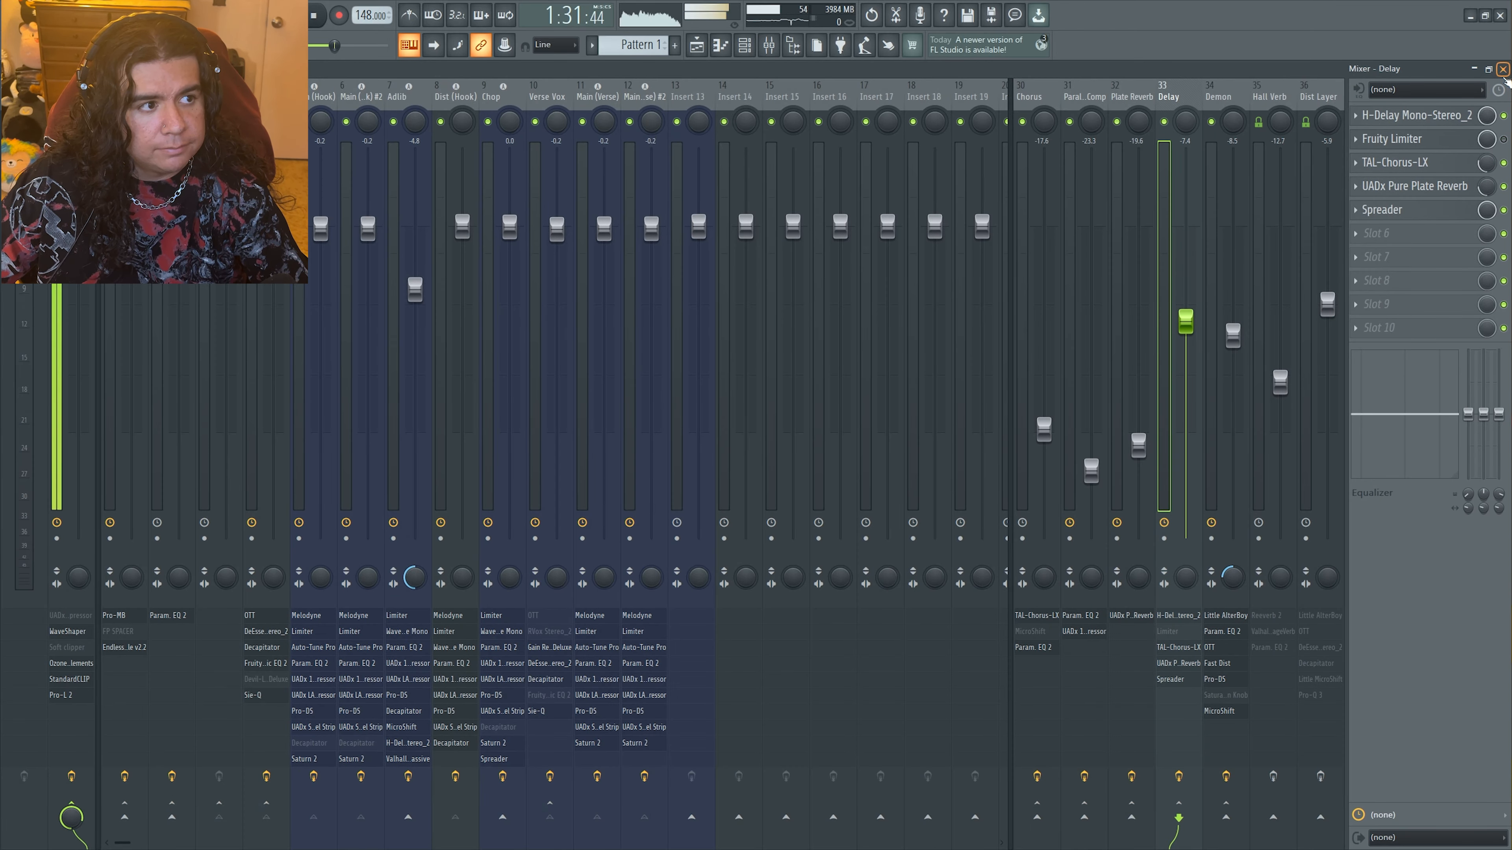
pyautogui.press('F5')
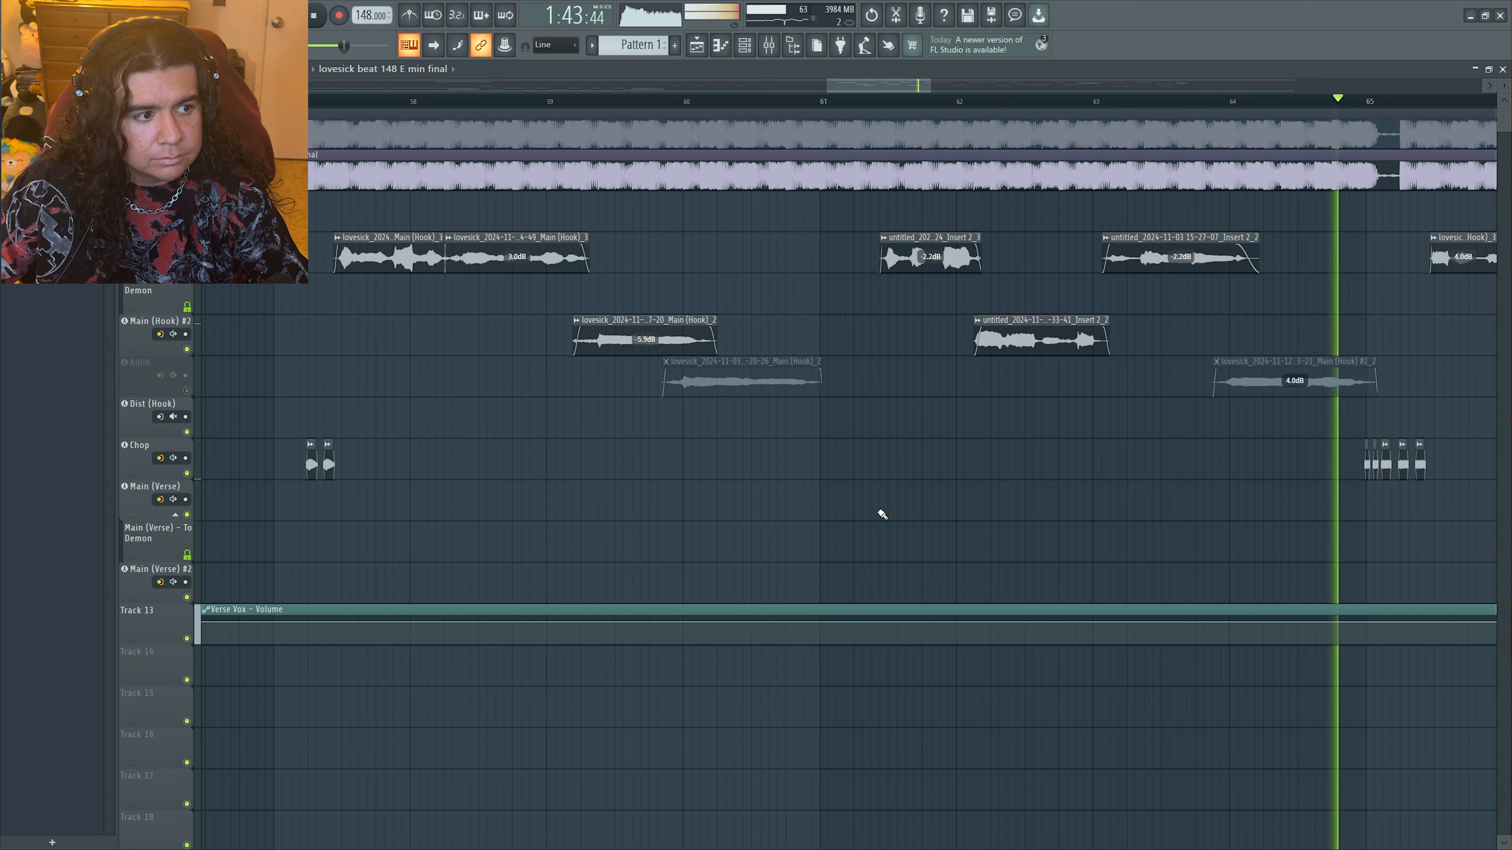
pyautogui.press('space')
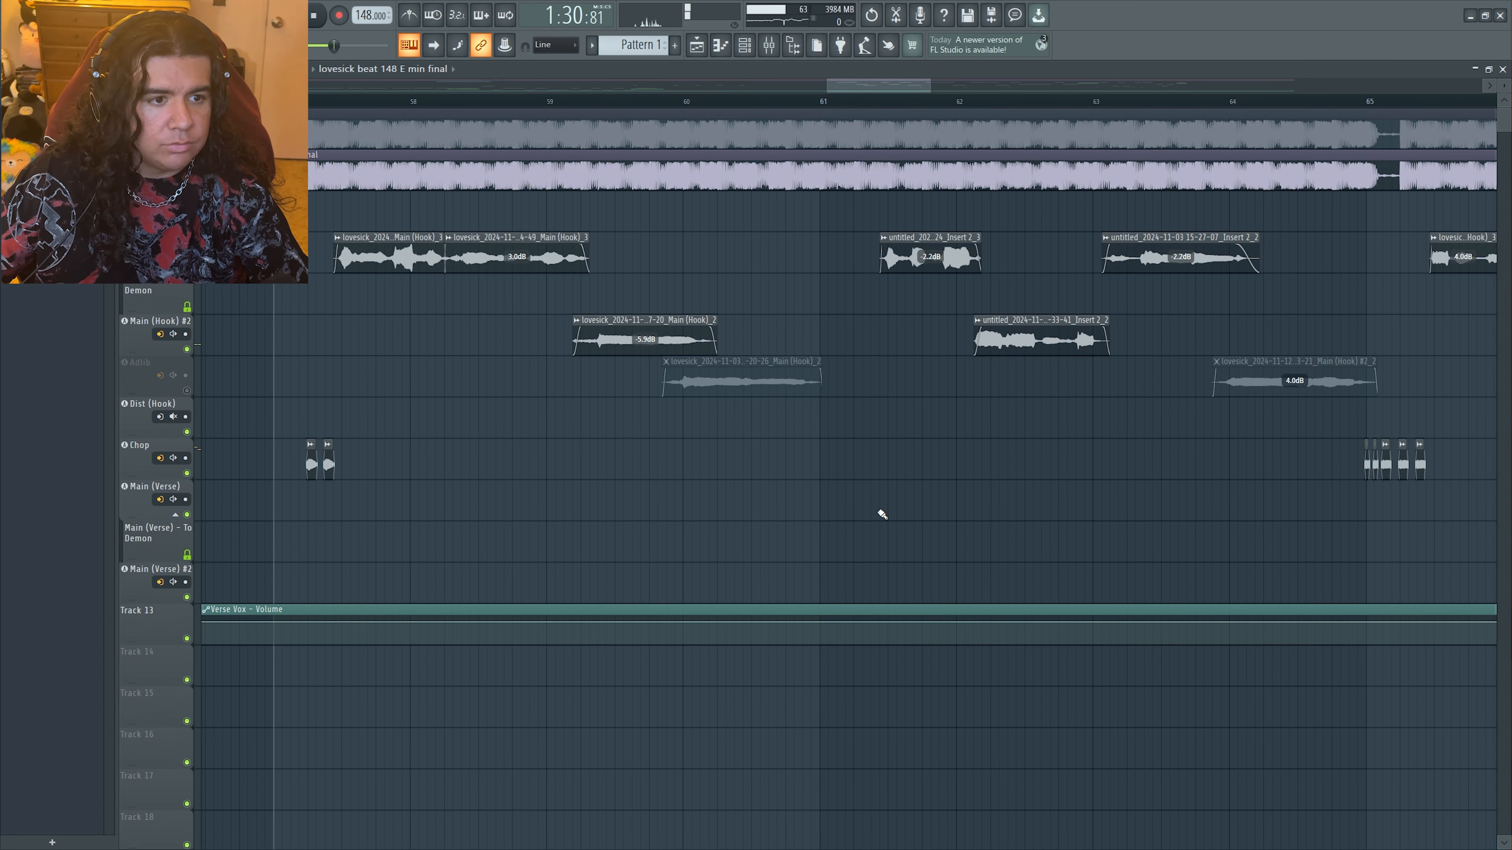
# Replay the same section with Fruity Limiter enabled on the Delay track to compare the ducked delay
pyautogui.click(779, 52)
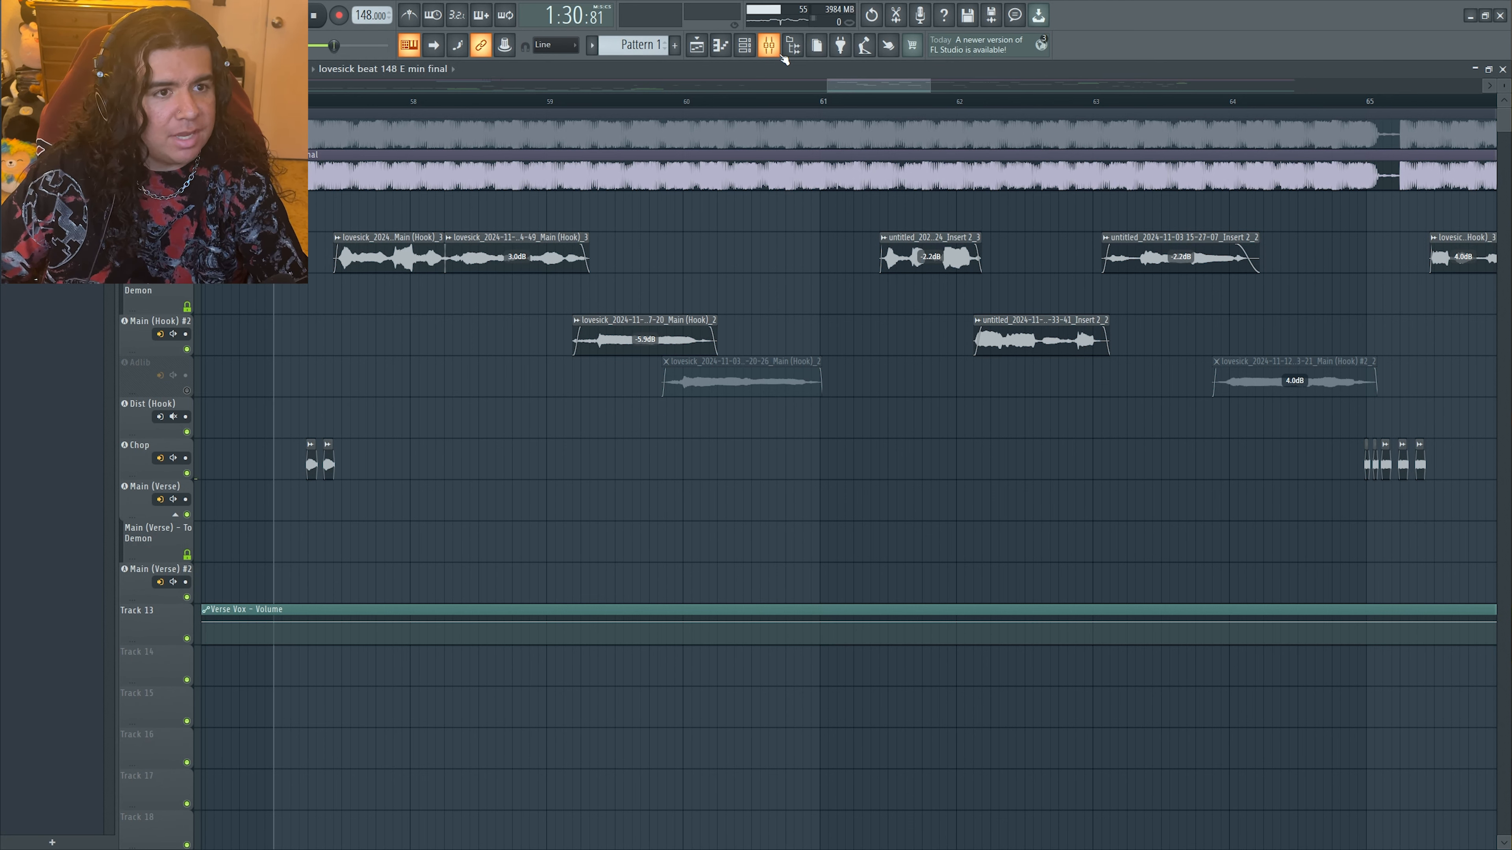
pyautogui.click(781, 54)
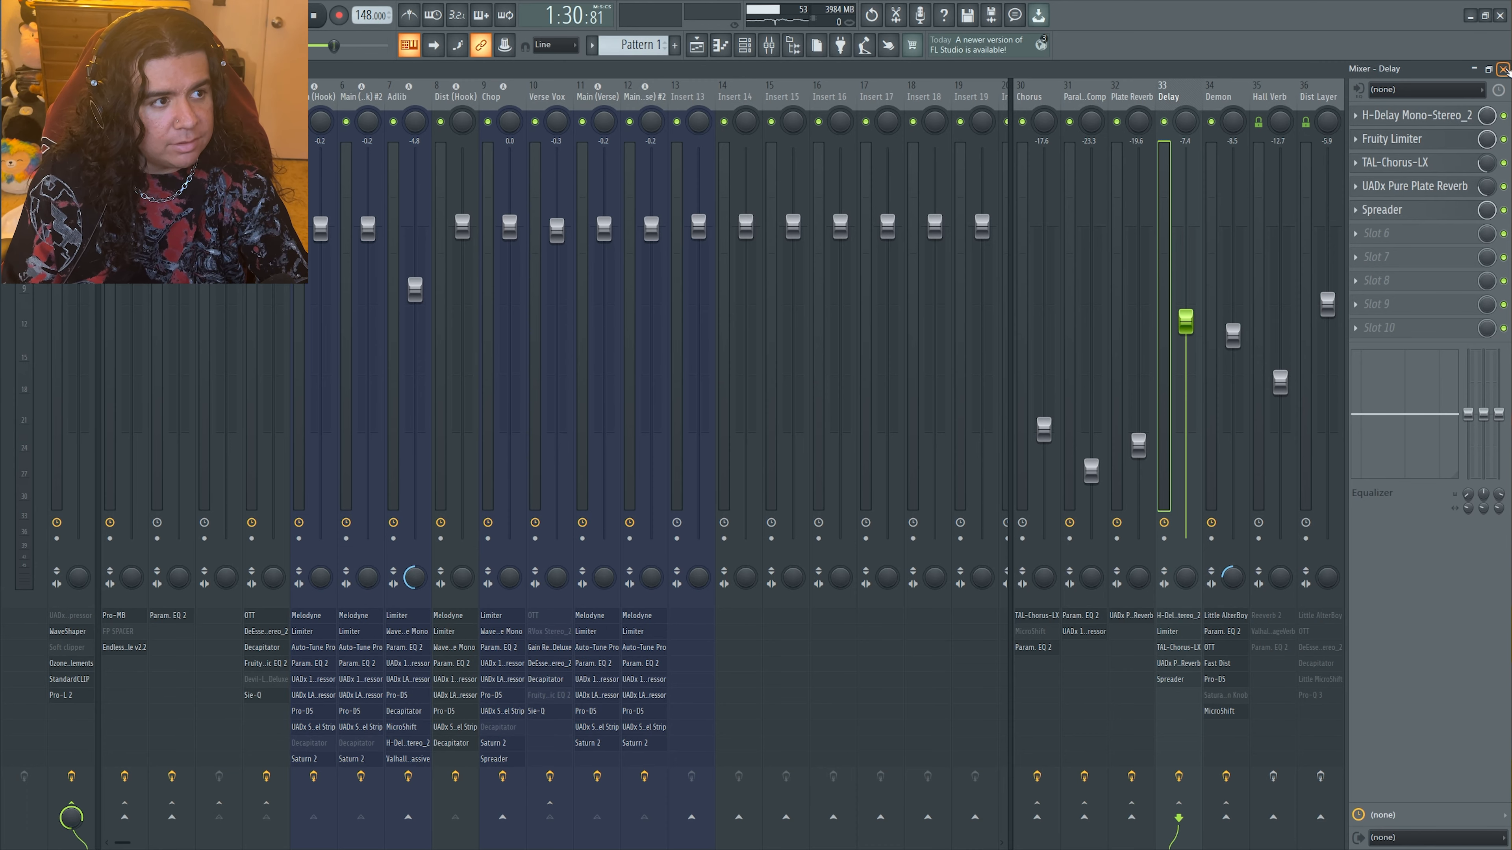
pyautogui.click(1503, 69)
pyautogui.press('space')
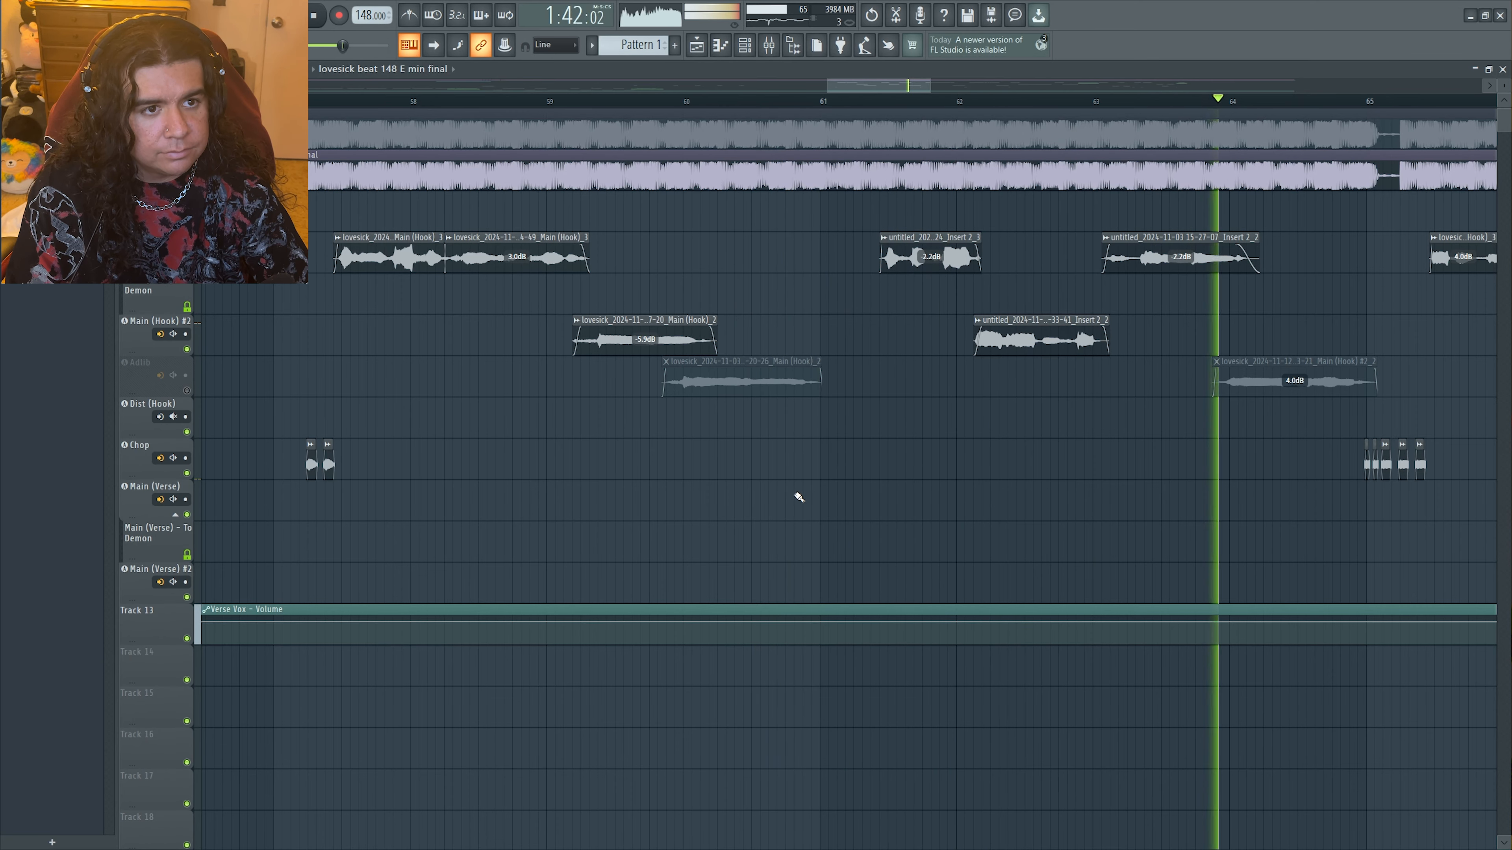
pyautogui.press('space')
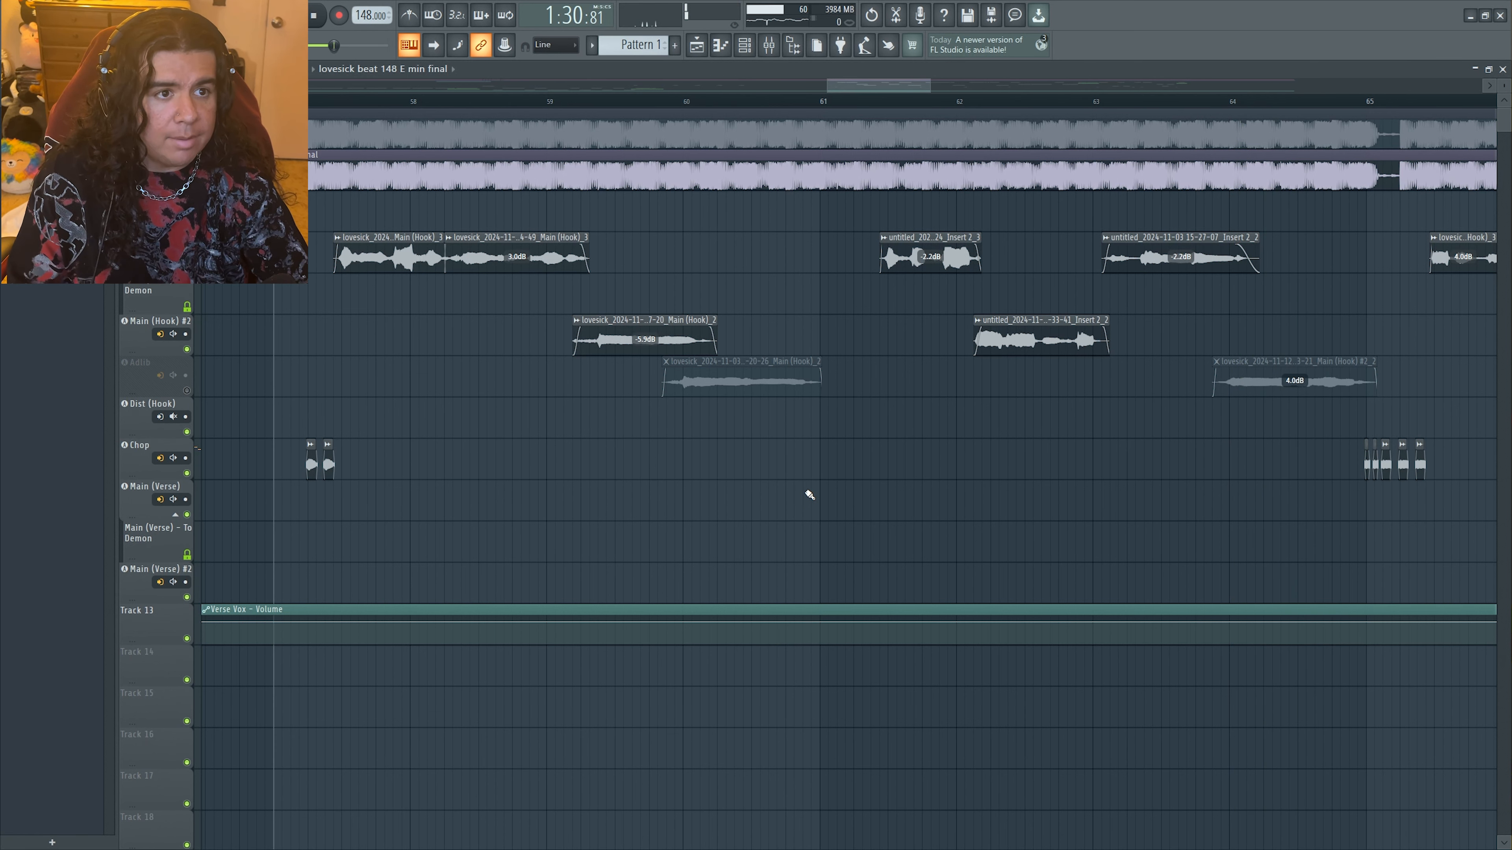
# Select the Reverb track in the mixer and load the Cathedral preset in its Fruity Reeverb 2
pyautogui.press('F9')
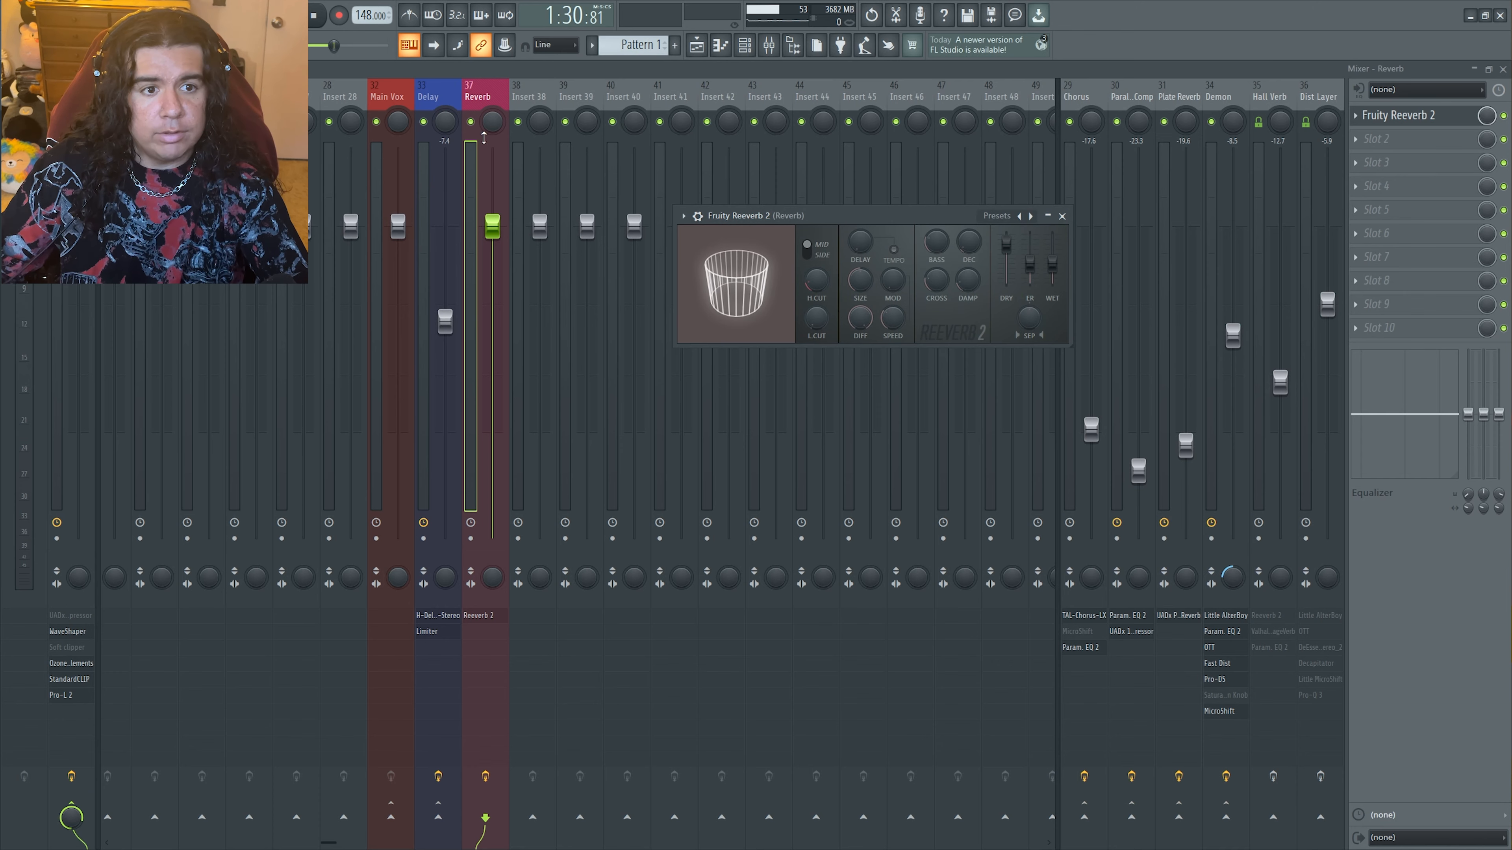
pyautogui.click(399, 96)
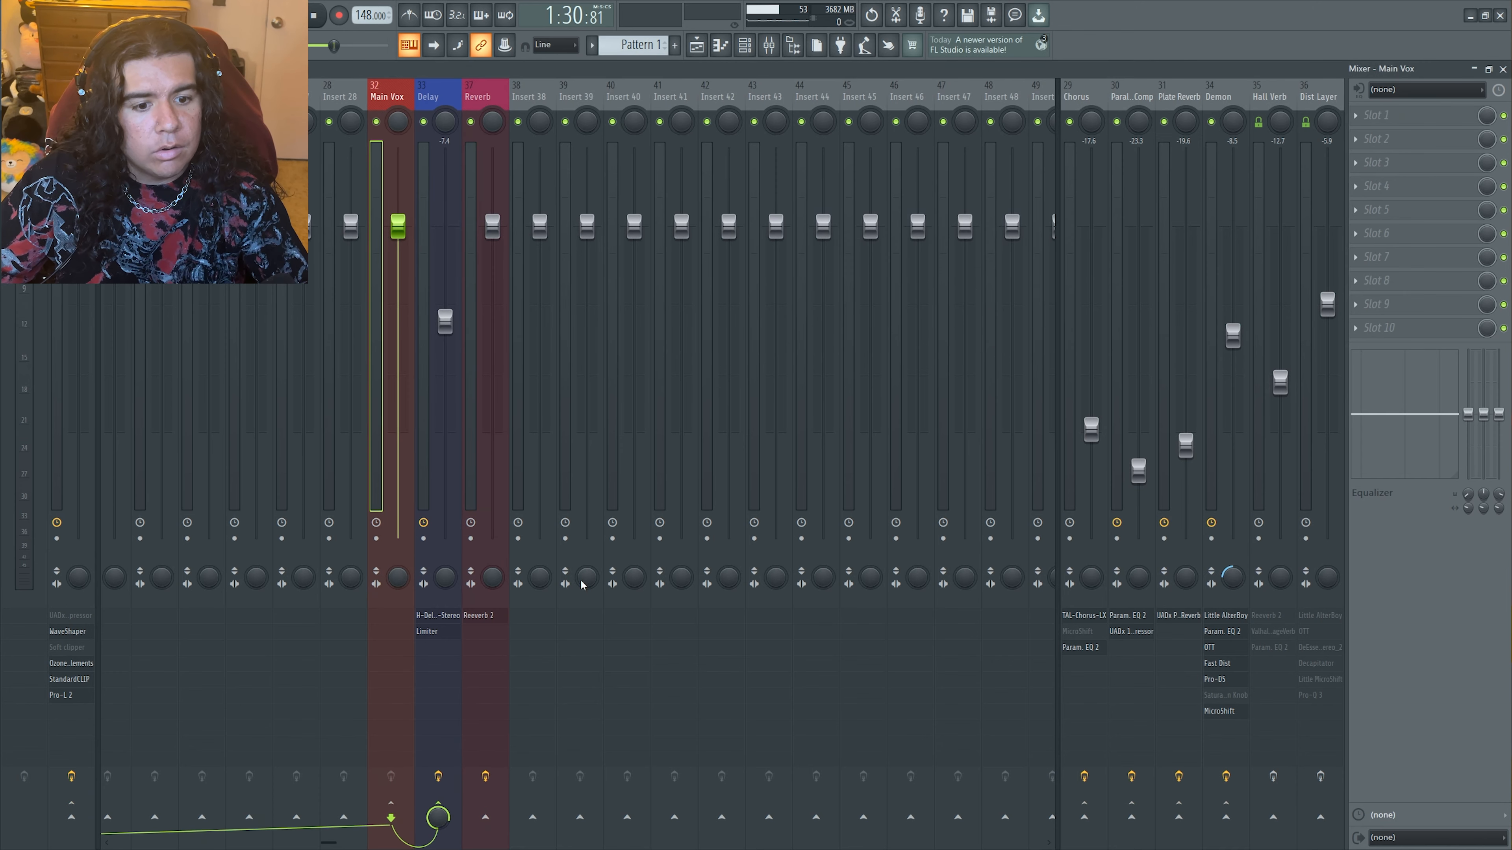
pyautogui.click(483, 98)
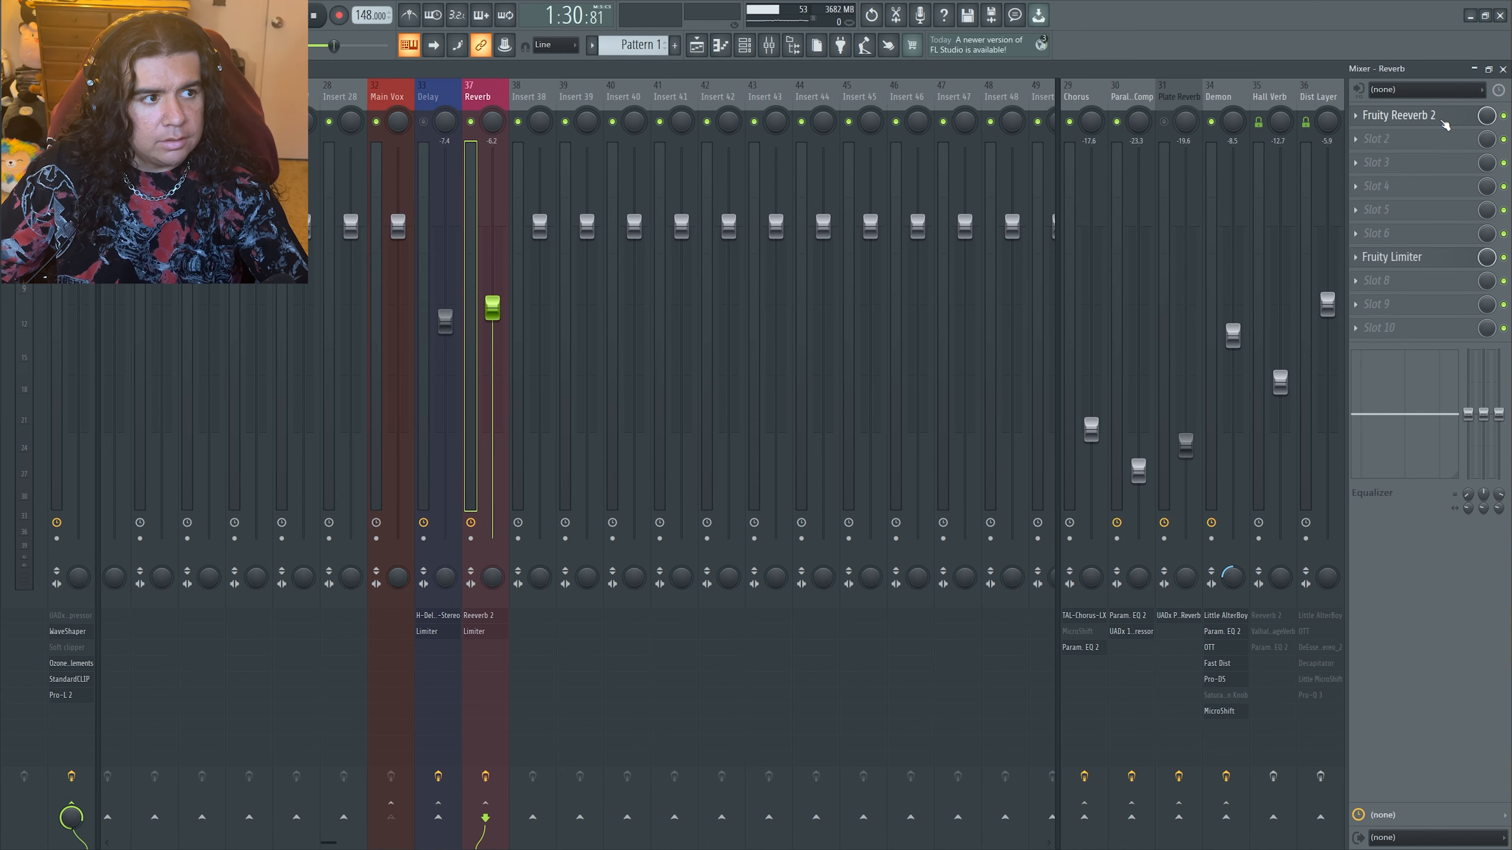
pyautogui.click(1444, 122)
pyautogui.click(997, 216)
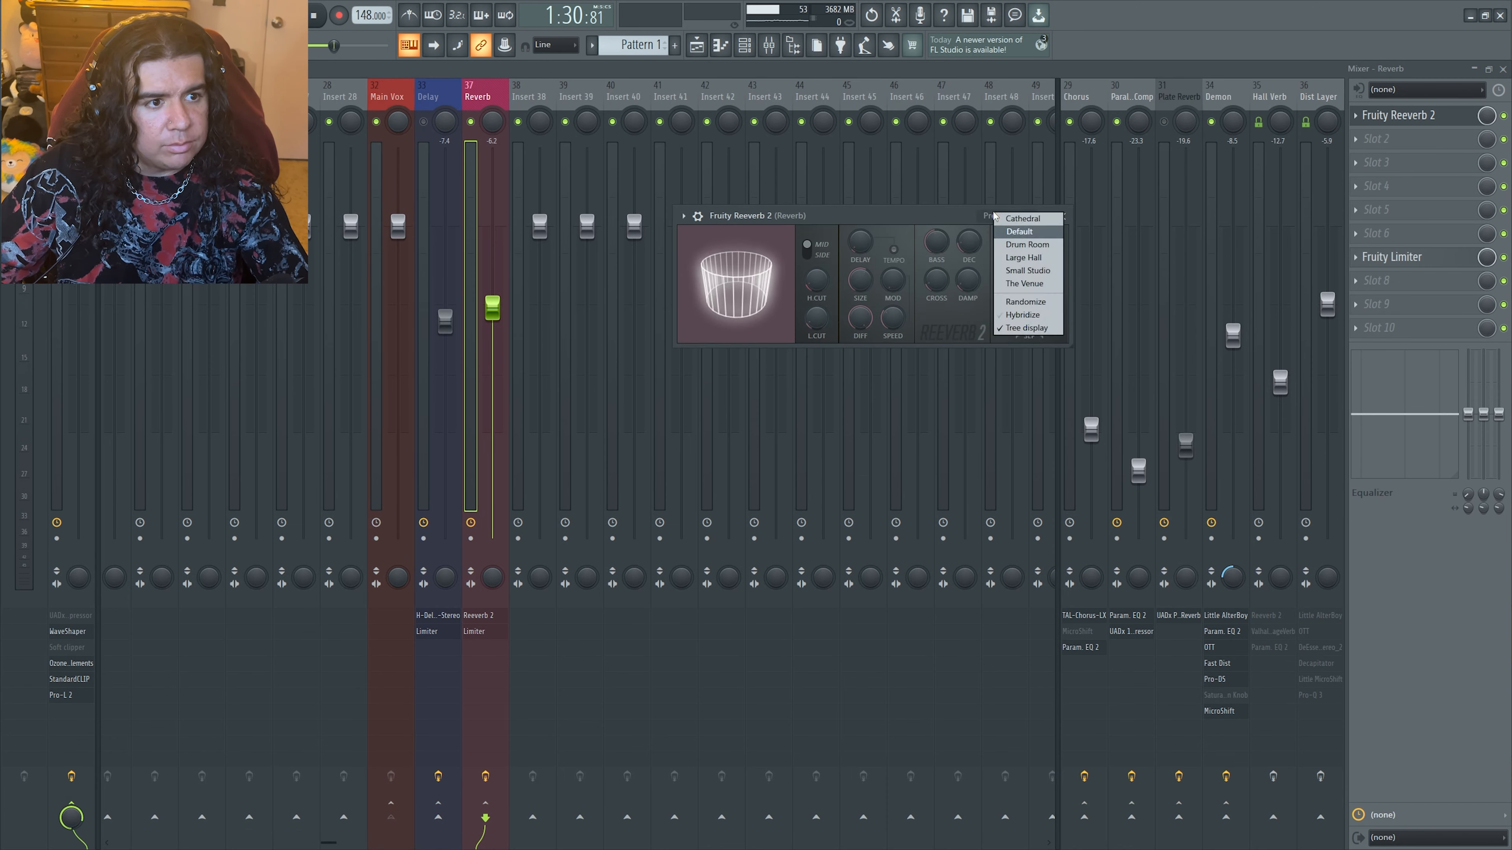
pyautogui.click(1023, 218)
# Raise the wet level and adjust the room size of the Reverb track's Fruity Reeverb 2
pyautogui.moveTo(1053, 255); pyautogui.dragTo(1053, 234)
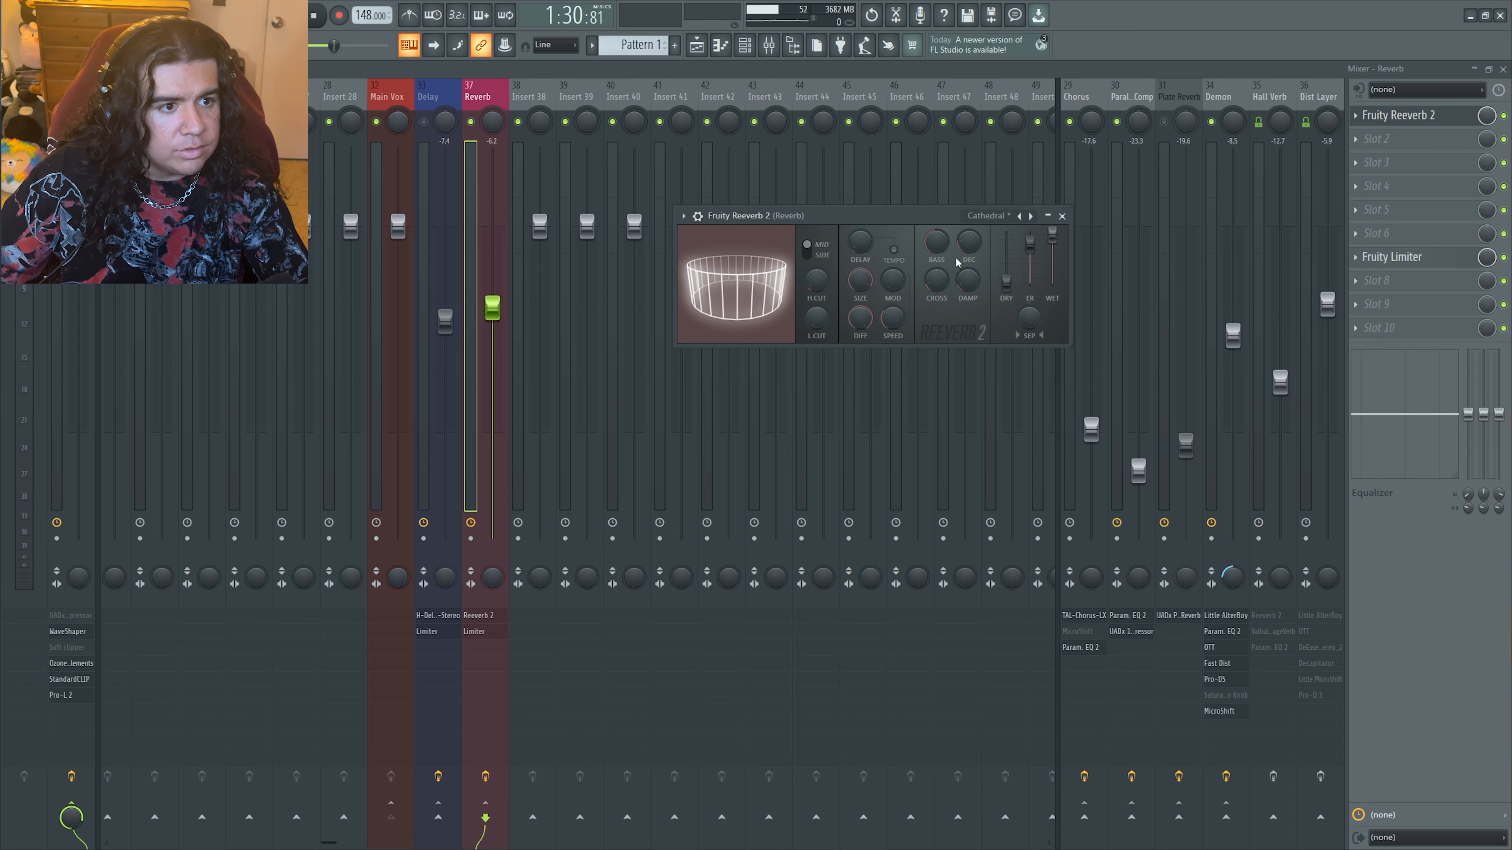
pyautogui.moveTo(869, 291); pyautogui.dragTo(856, 295)
pyautogui.click(1062, 216)
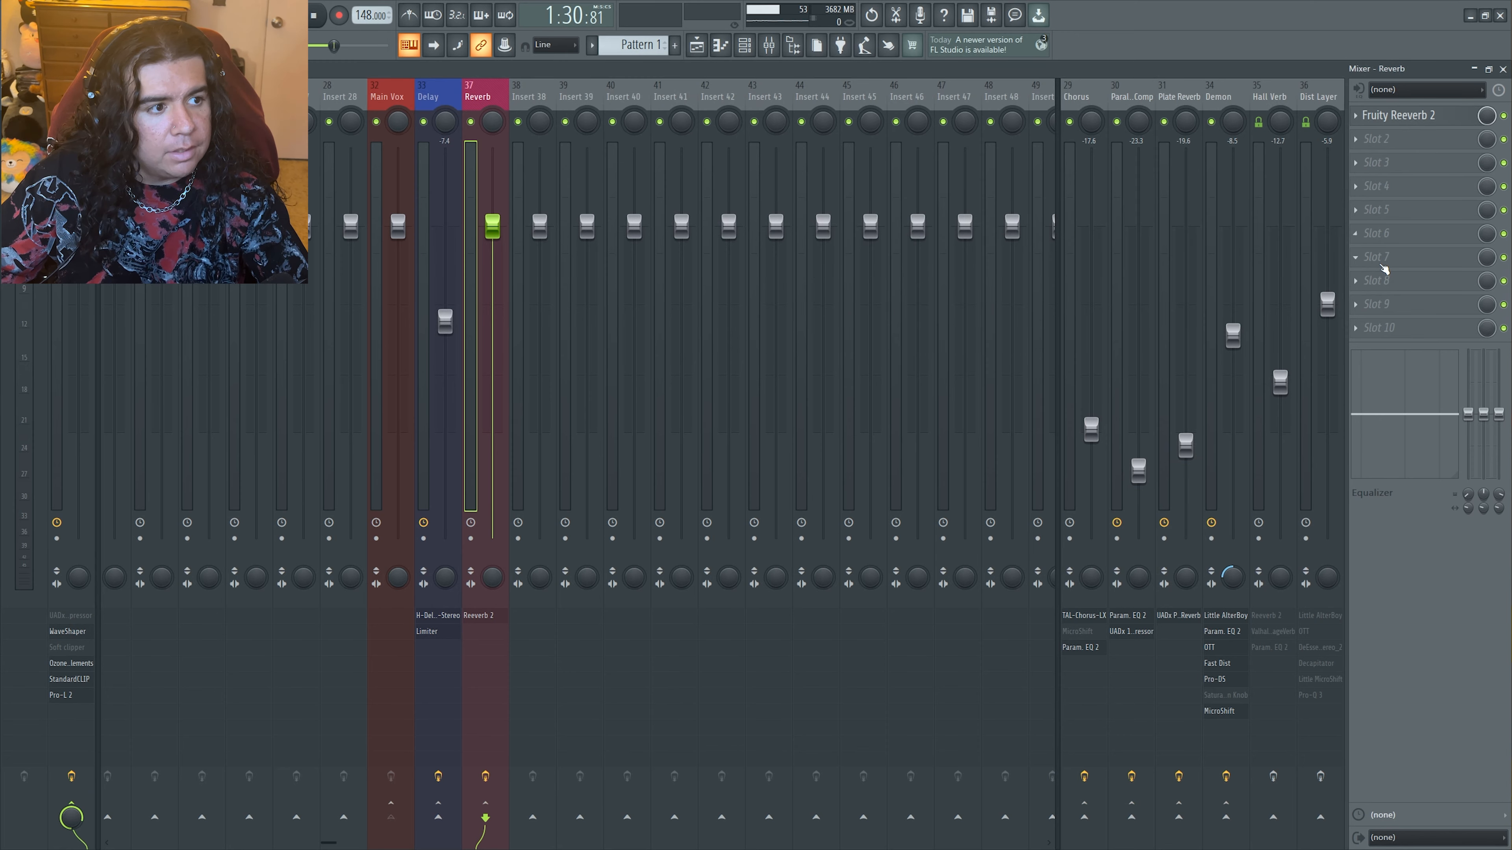
# Load Fruity Limiter into slot 7 of the Reverb track and switch it to its COMP settings
pyautogui.click(1369, 257)
pyautogui.moveTo(1215, 269)
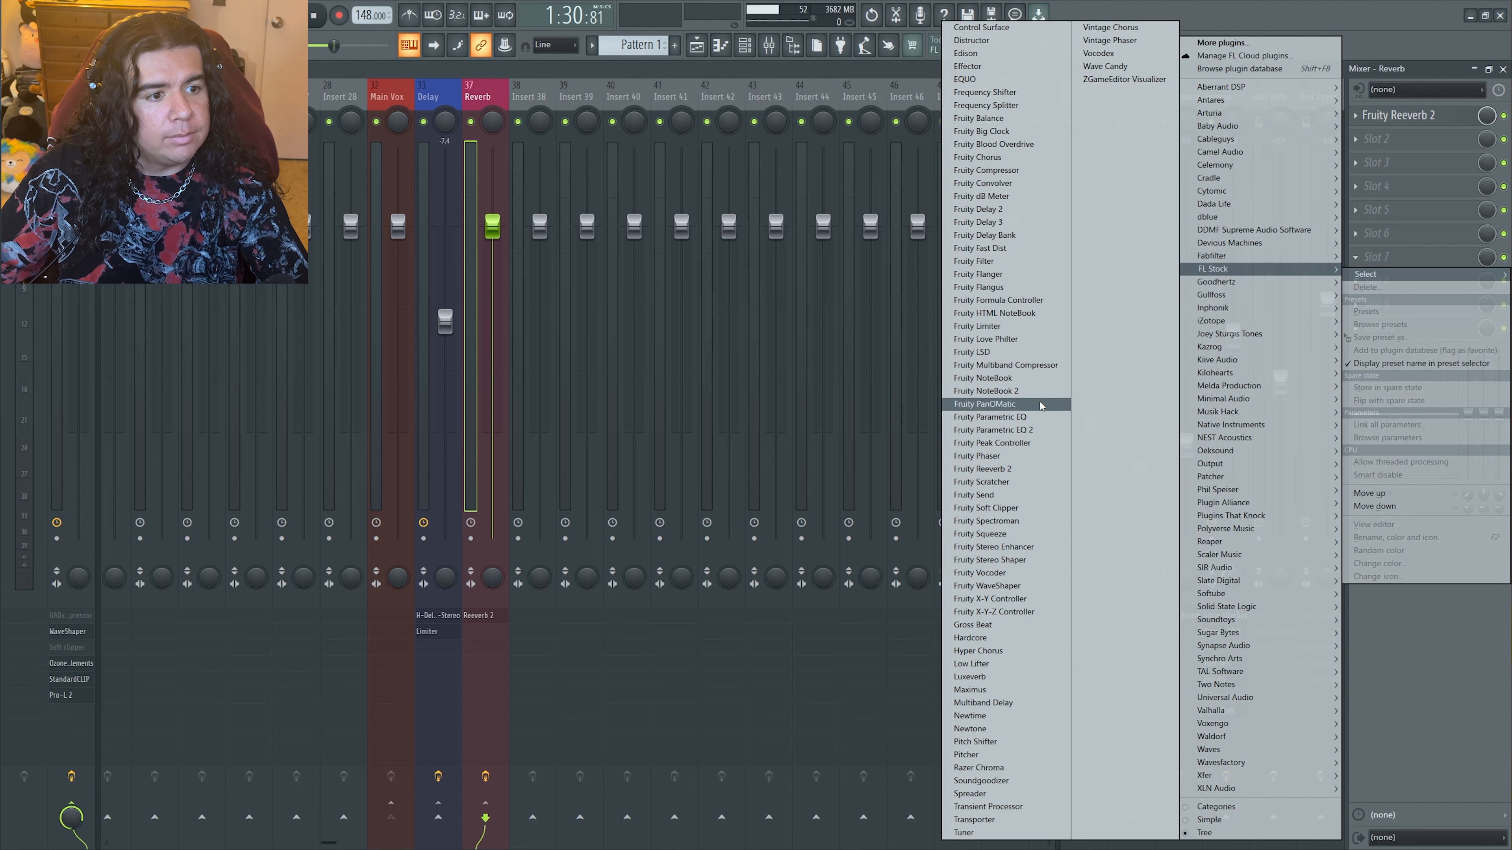
pyautogui.click(976, 326)
pyautogui.moveTo(397, 211); pyautogui.dragTo(933, 221)
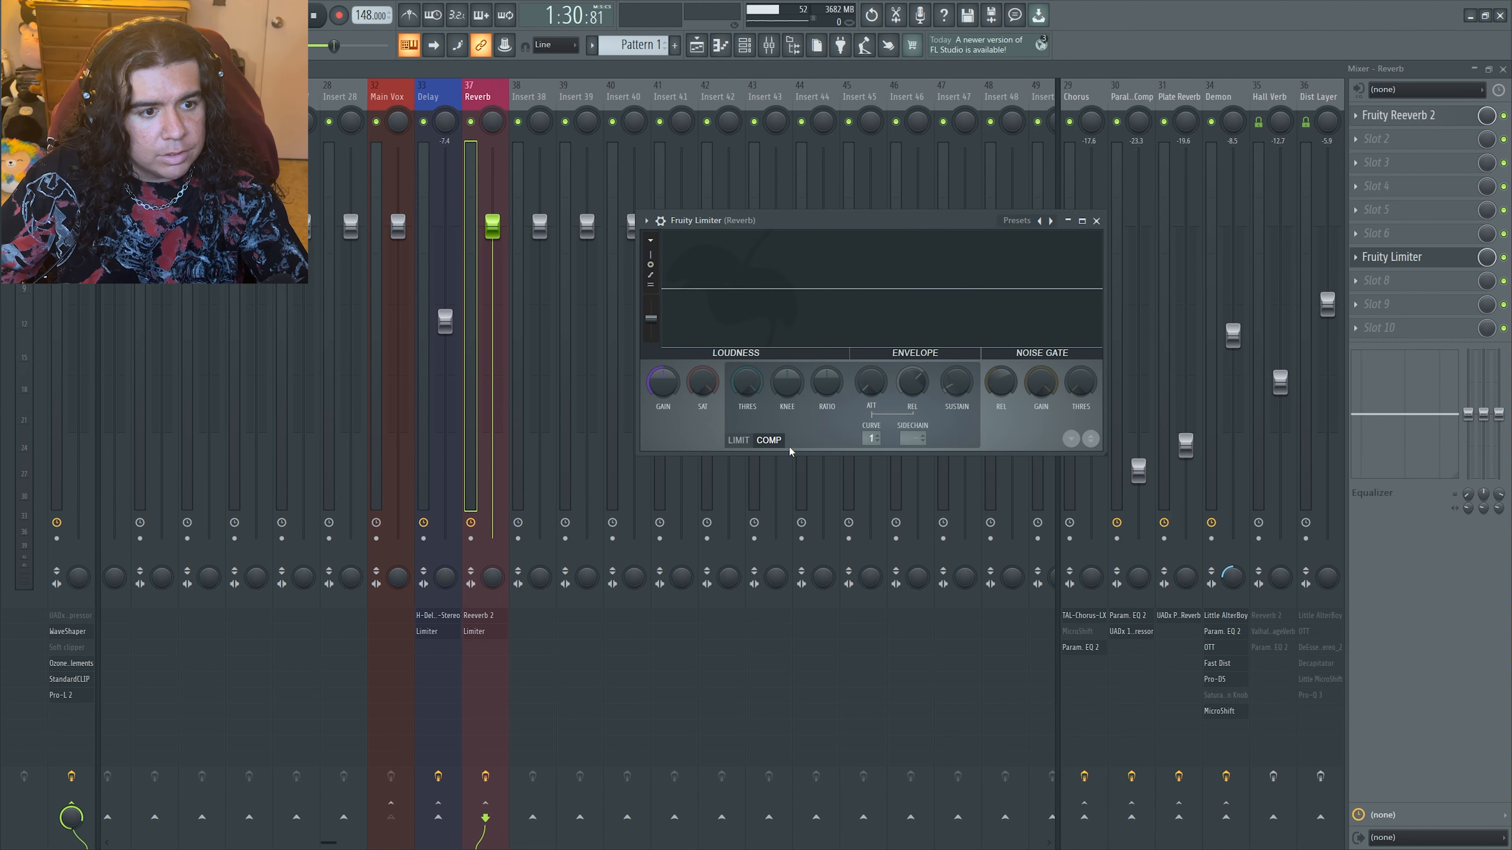
# Sidechain the Reverb track's Fruity Limiter to Main Vox, lowering its threshold and raising its ratio
pyautogui.click(920, 439)
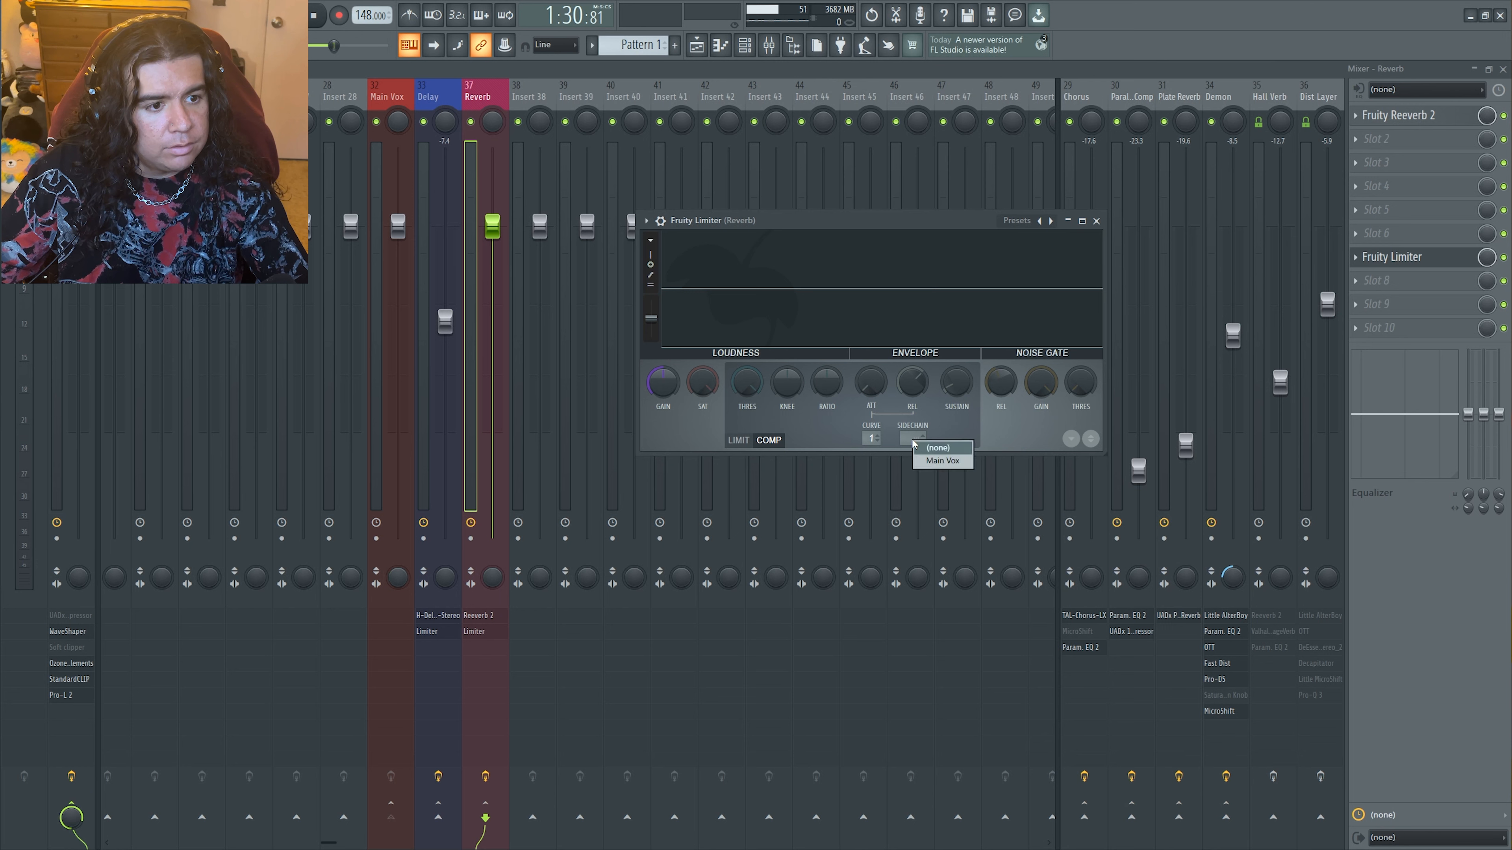
pyautogui.click(947, 461)
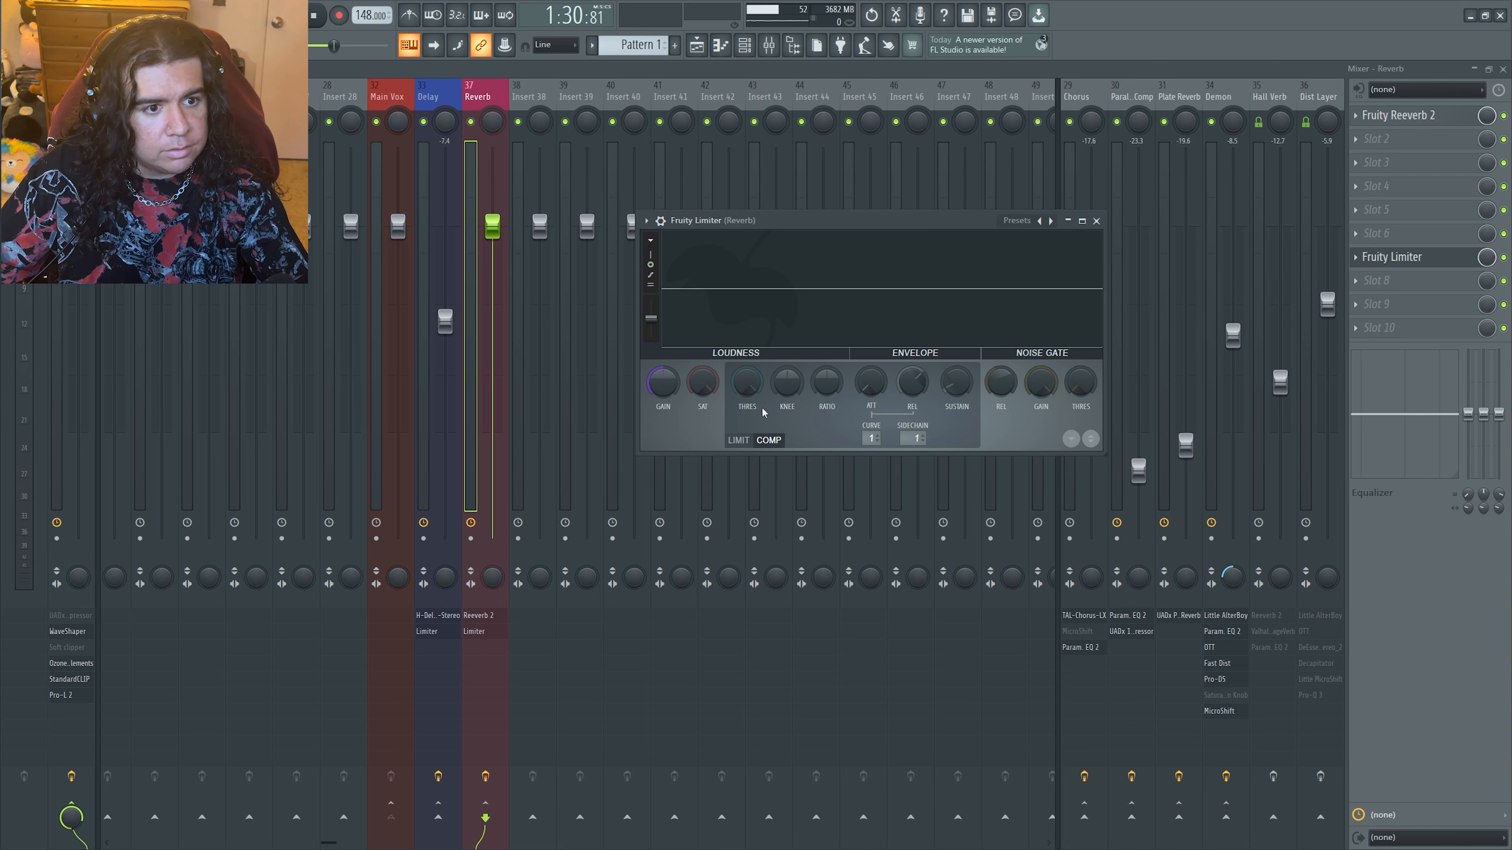
pyautogui.moveTo(752, 388); pyautogui.dragTo(753, 492)
pyautogui.moveTo(837, 394); pyautogui.dragTo(837, 309)
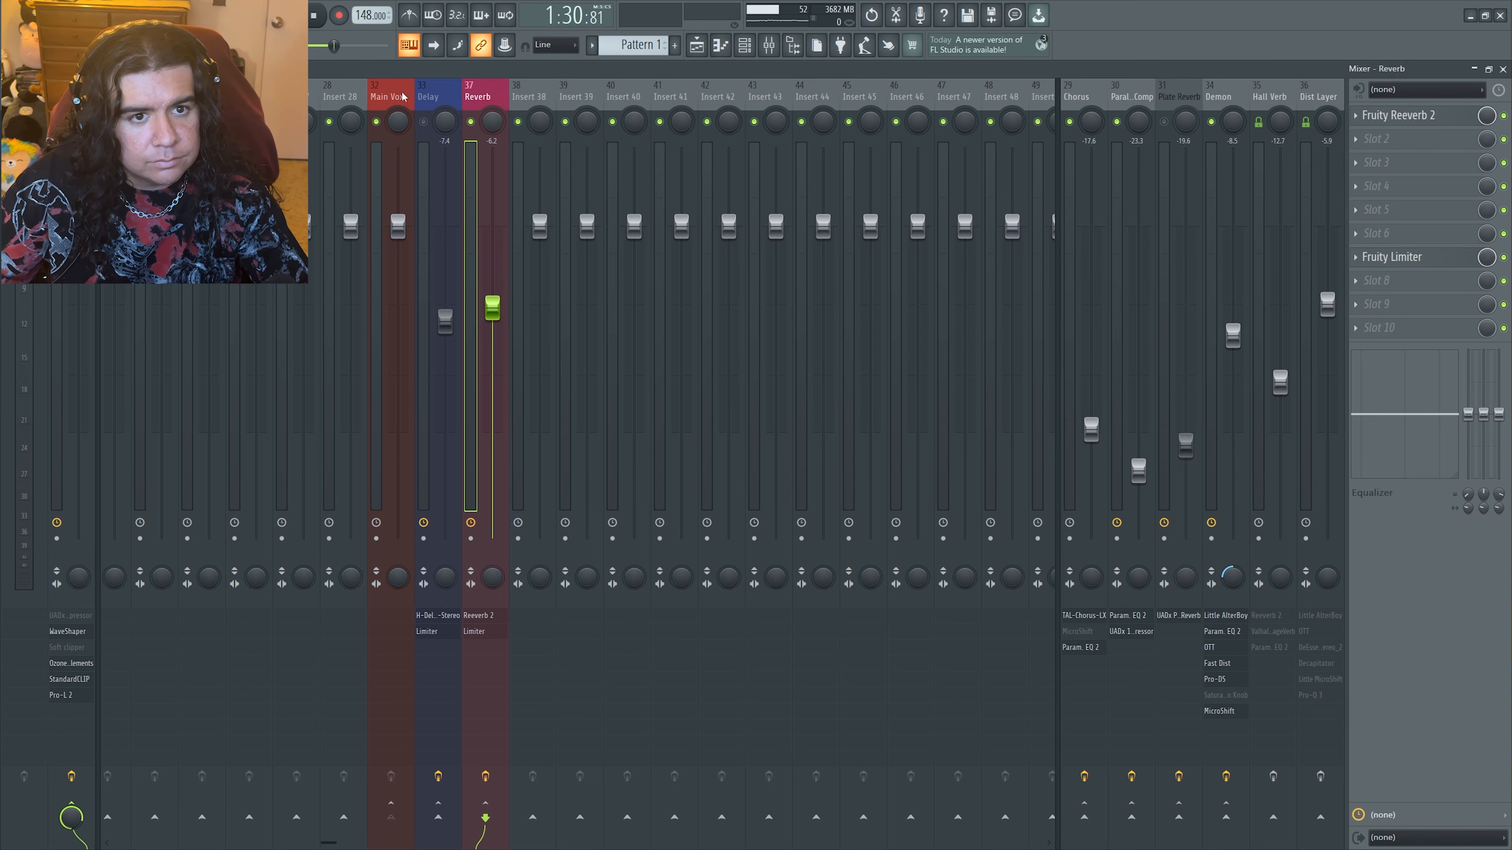
# Raise the Reverb track's fader to about -0.7 dB and play the mix to audition the ducked reverb
pyautogui.moveTo(505, 290); pyautogui.dragTo(502, 241)
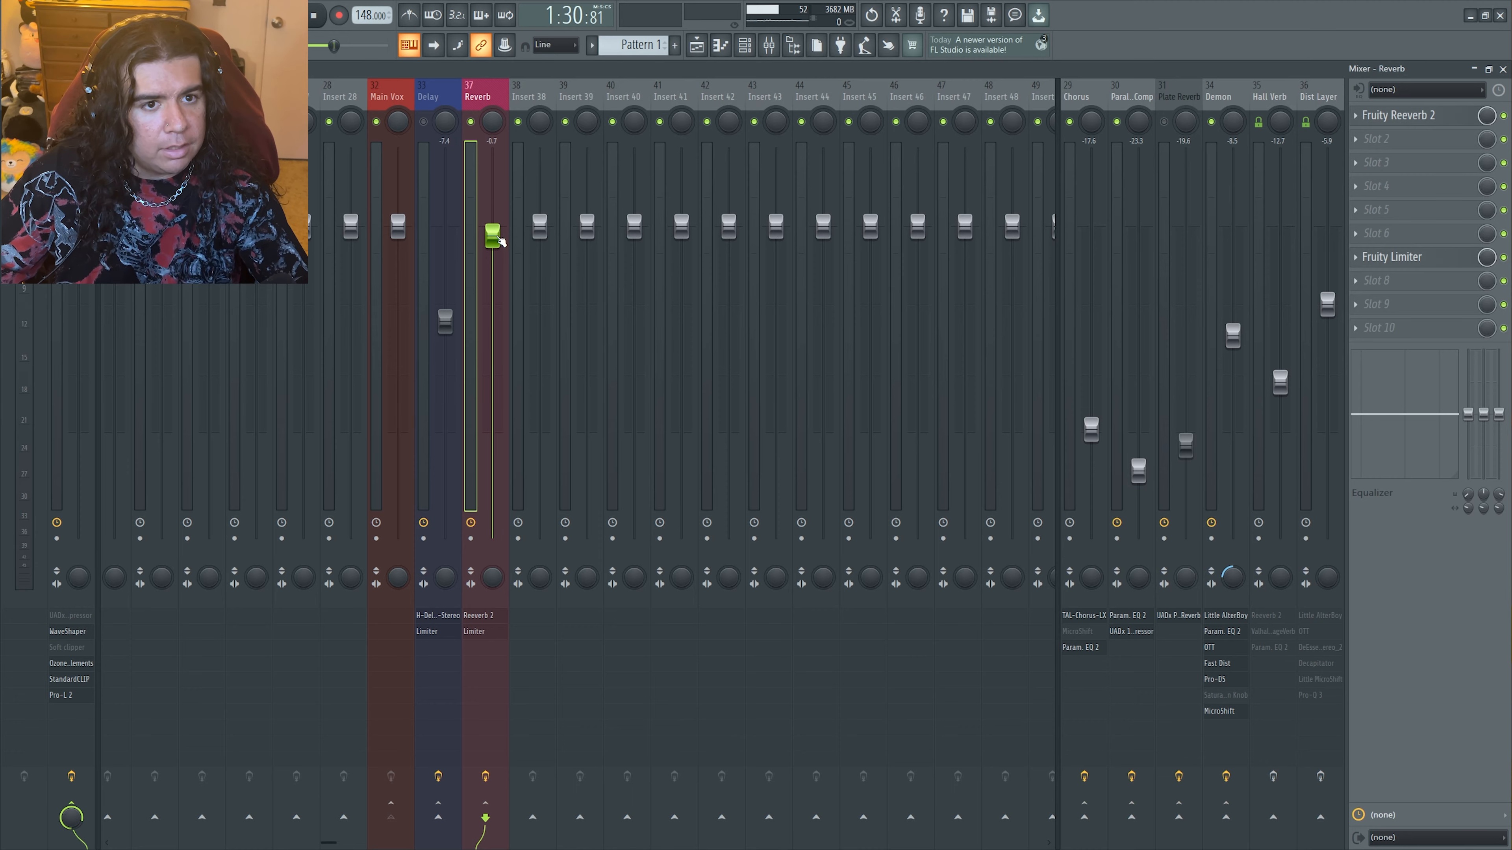
pyautogui.press('space')
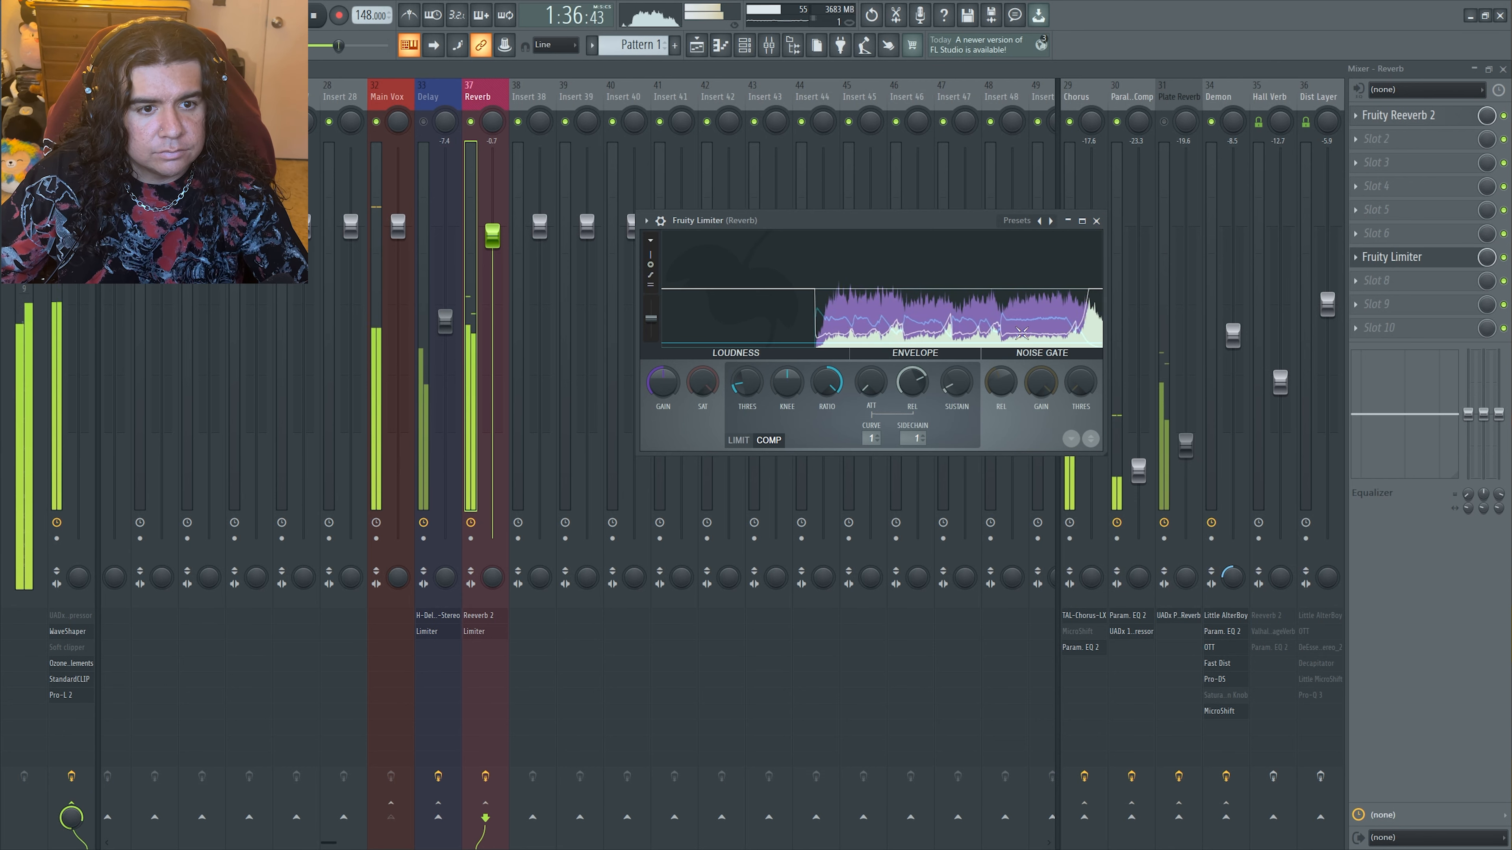
pyautogui.click(1096, 221)
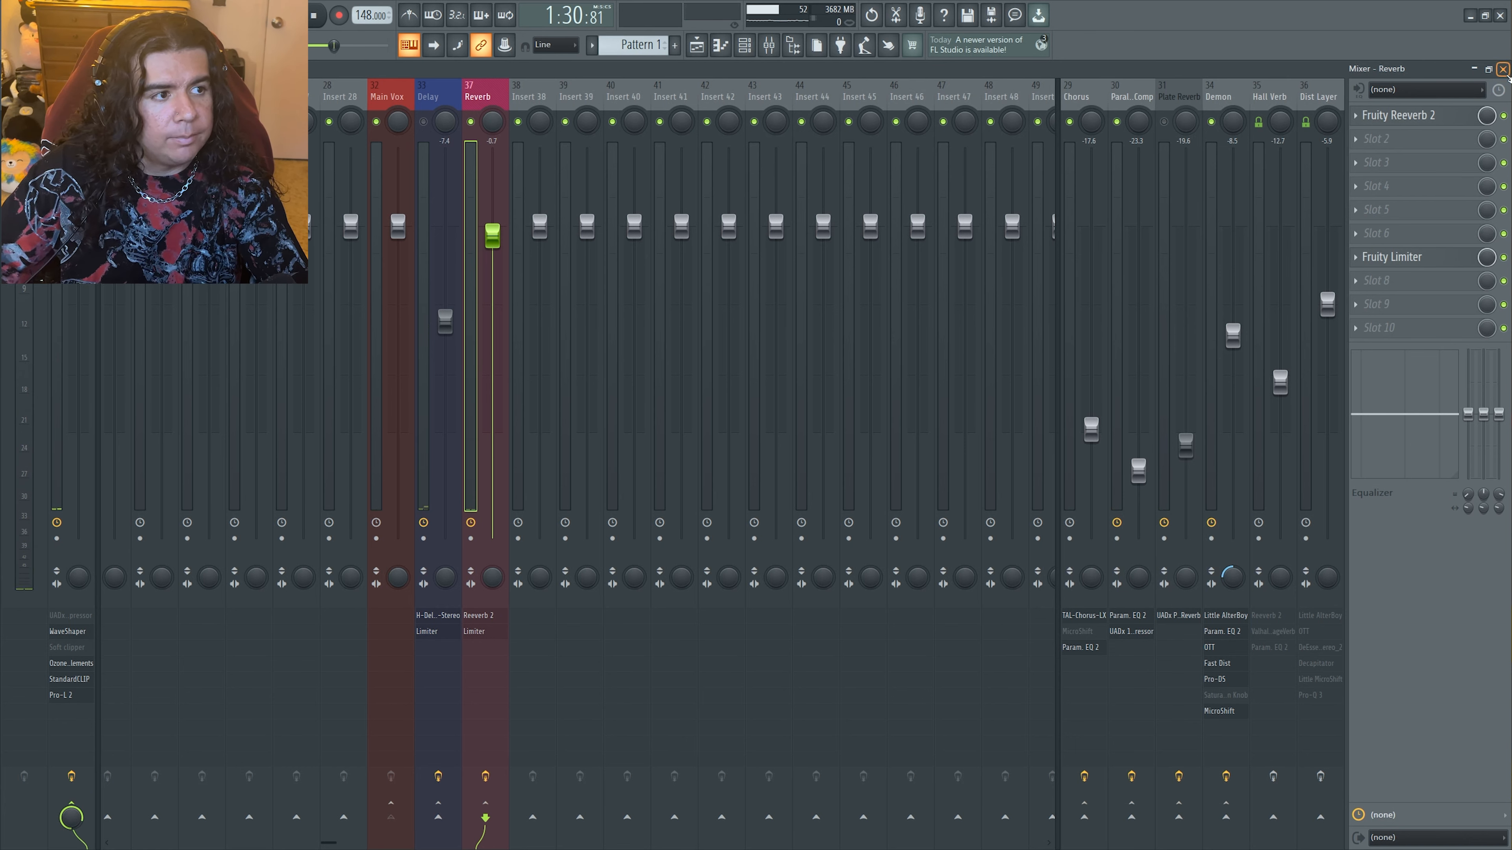
# Return to the Delay track in the mixer and bring up its Fruity Limiter
pyautogui.click(1503, 71)
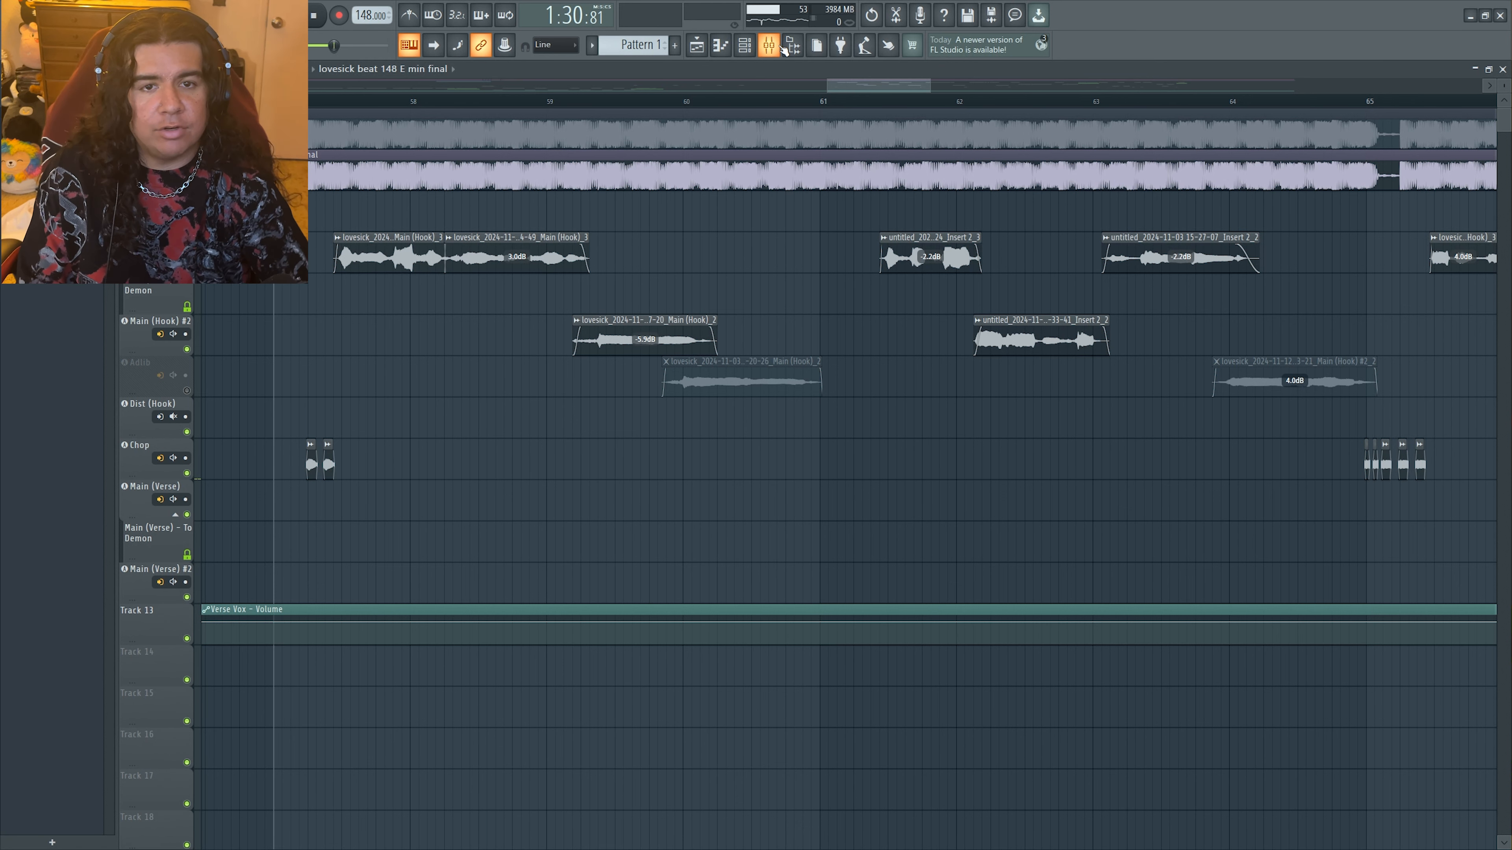
pyautogui.click(774, 47)
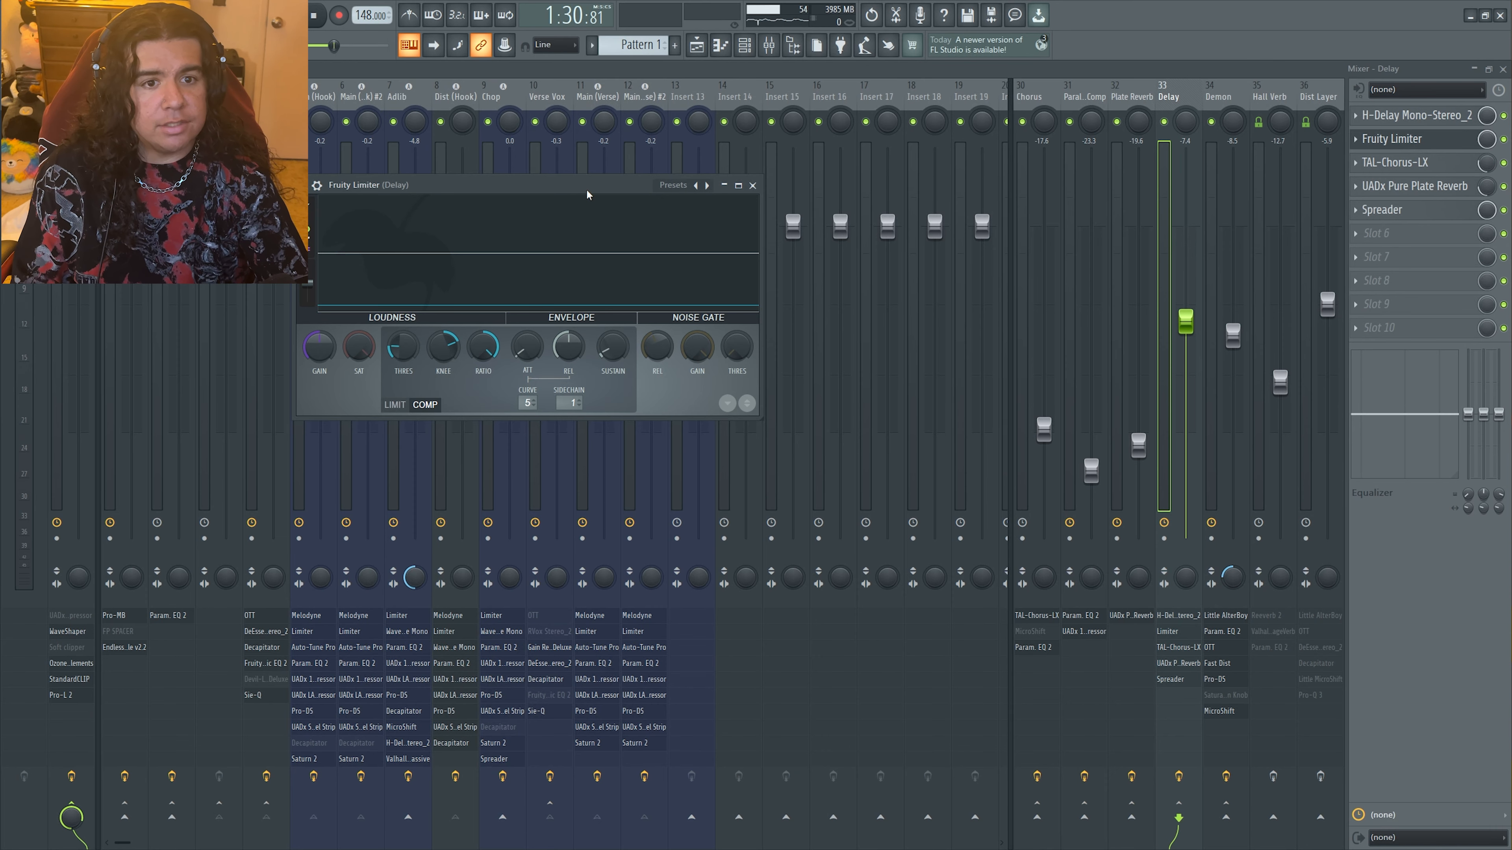